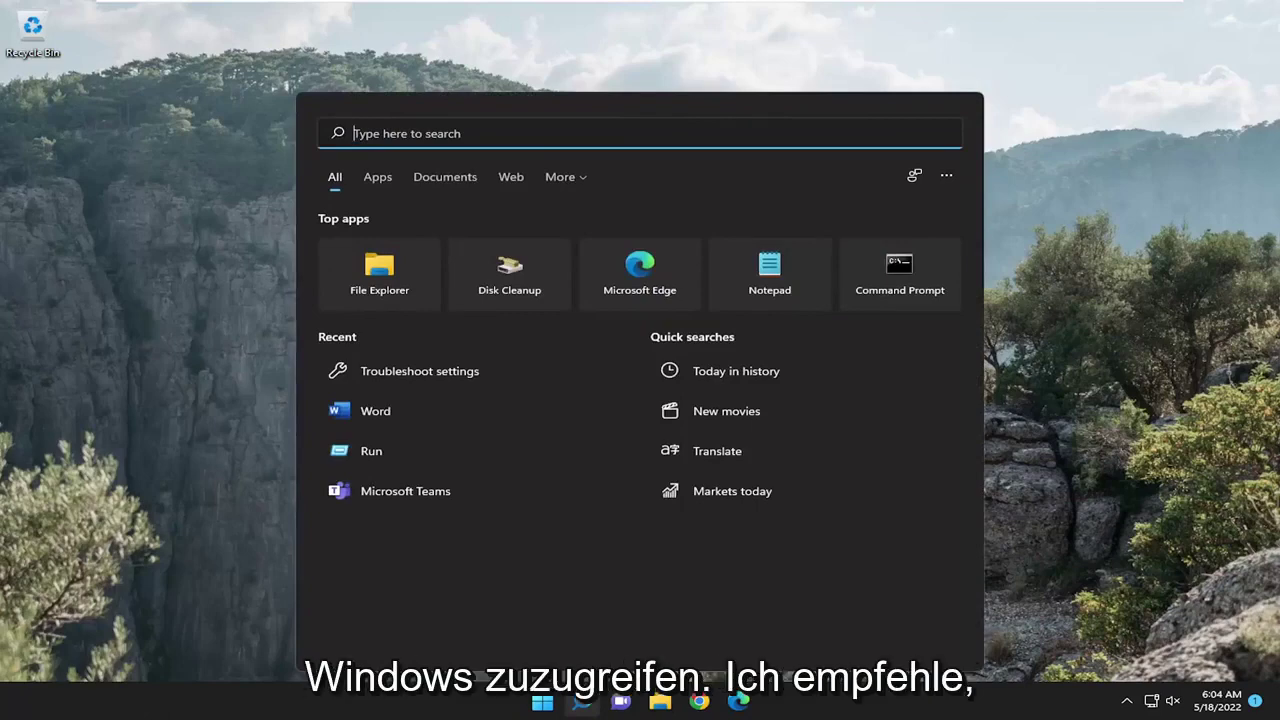
Step: Open the Microsoft Store, check its account options for the sign-in entry, and close the Store
{"action": "type", "text": "store"}
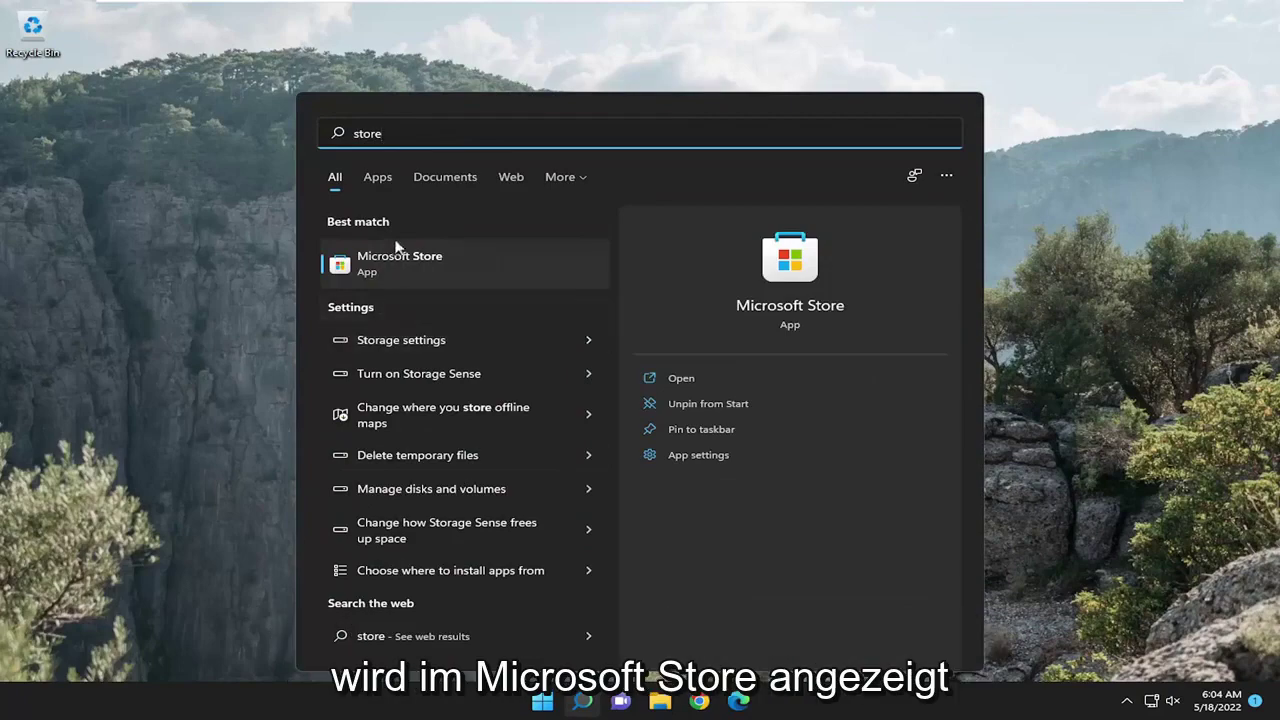
{"action": "left_click", "coordinate": [400, 258]}
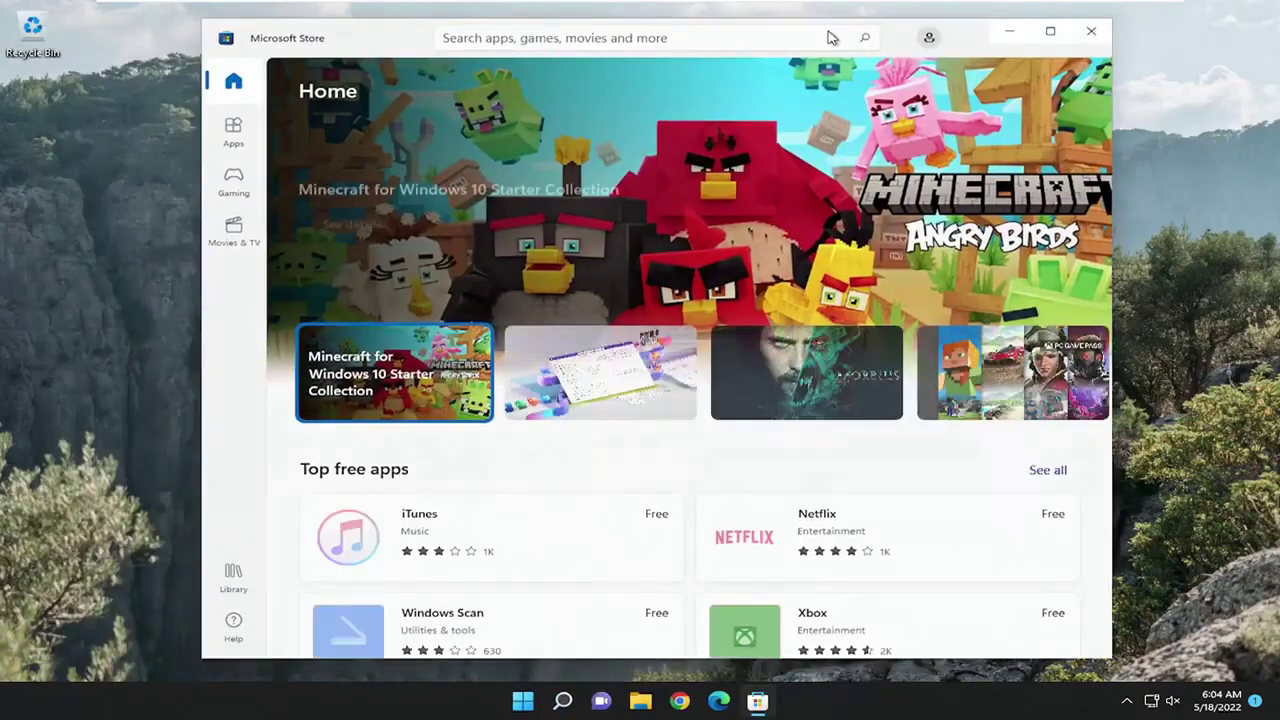
{"action": "left_click", "coordinate": [944, 38]}
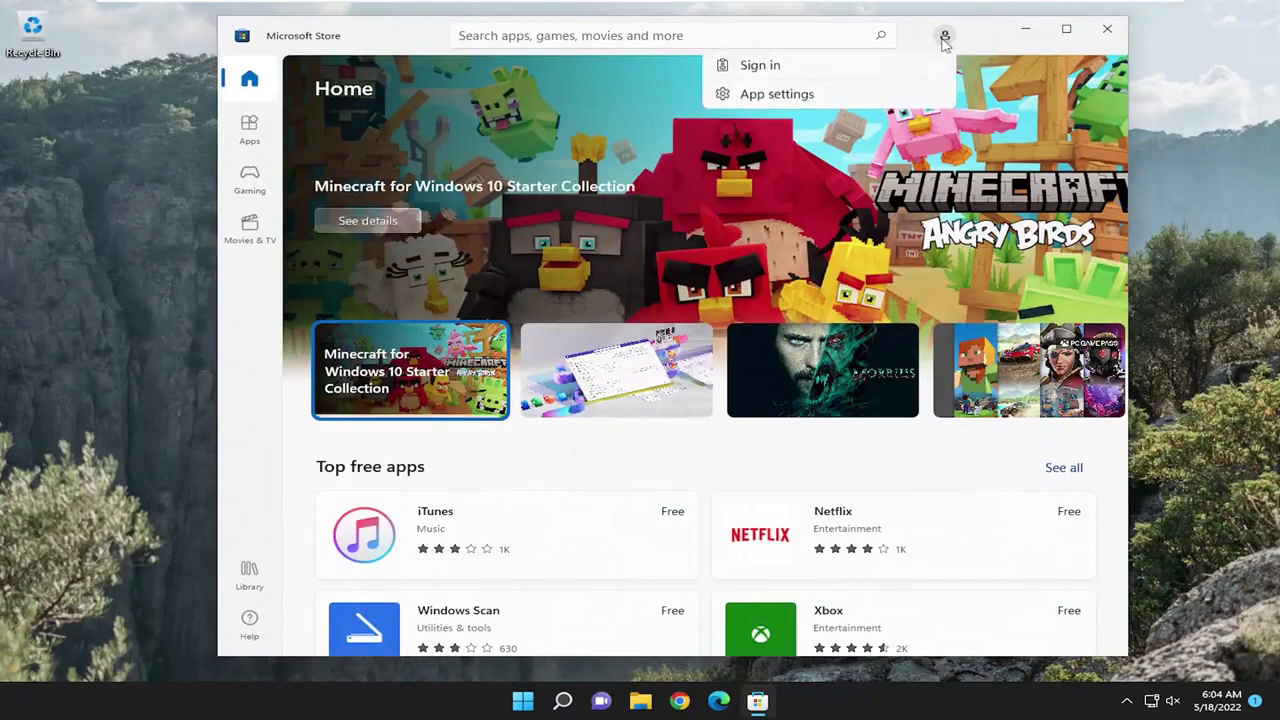
{"action": "left_click", "coordinate": [1107, 32]}
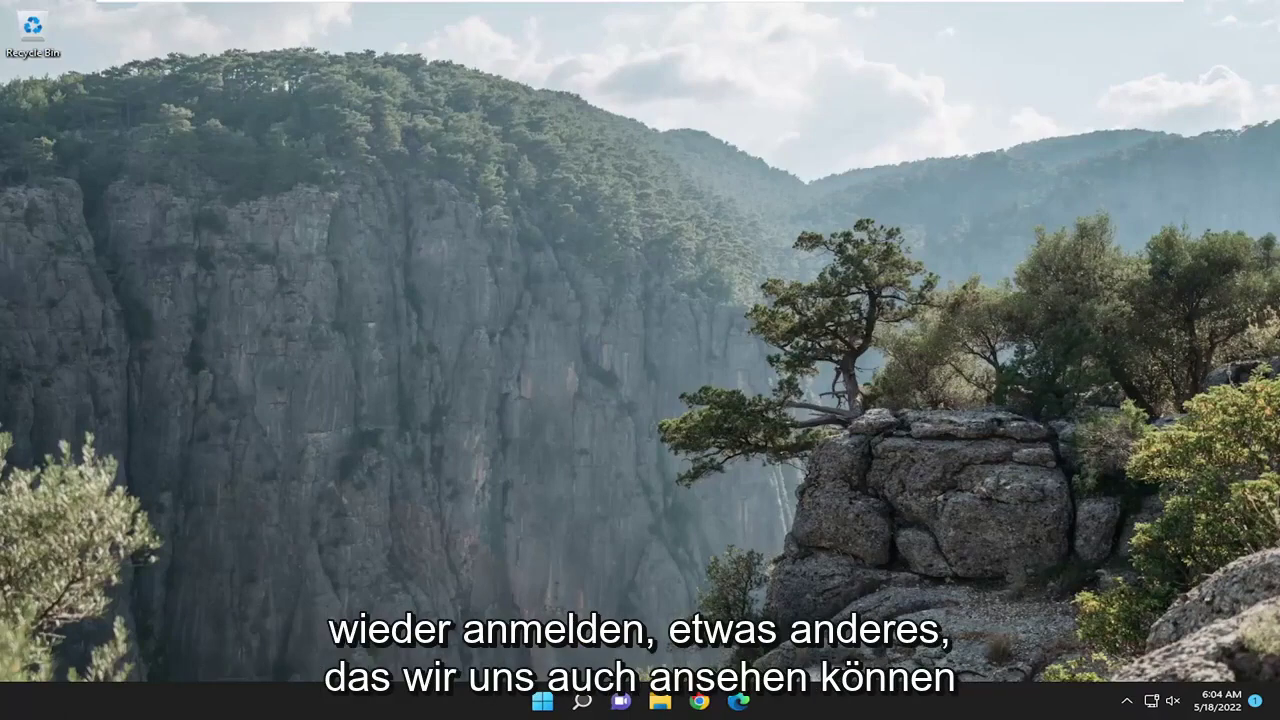
Step: Run wsreset to clear the Microsoft Store cache, and close the Store window that reopens
{"action": "left_click", "coordinate": [582, 702]}
{"action": "type", "text": "wsreset"}
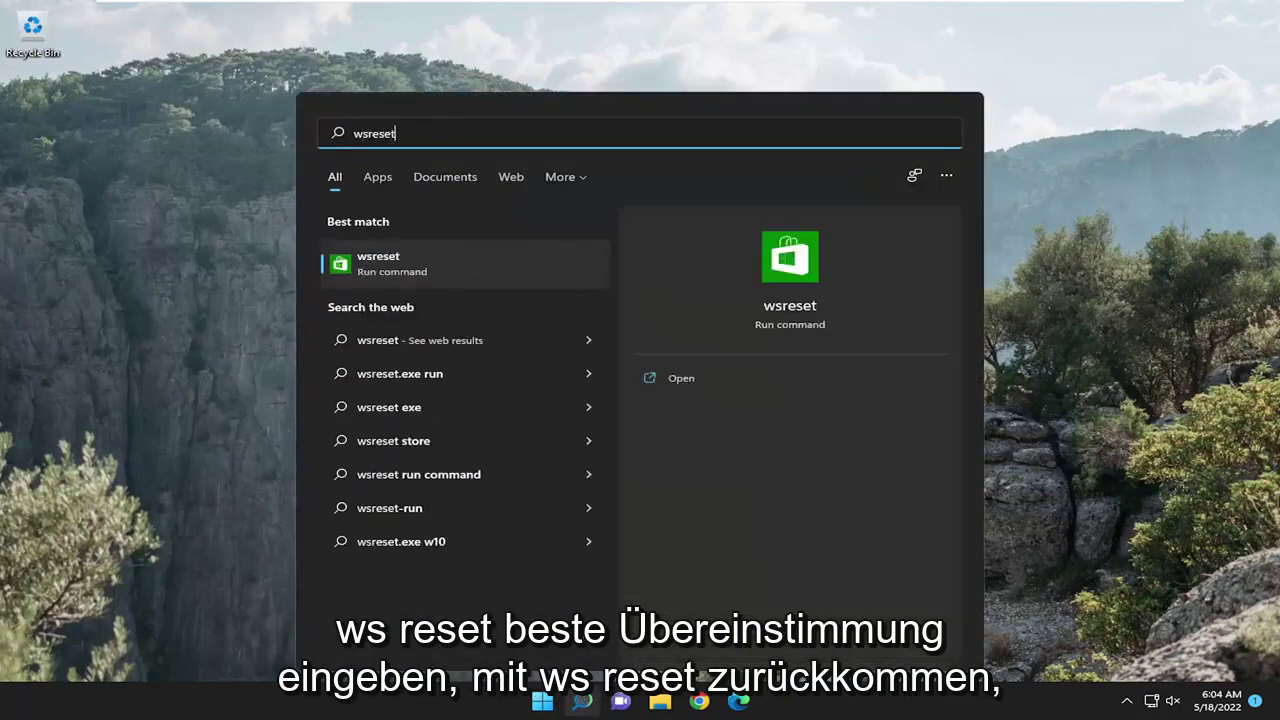
{"action": "left_click", "coordinate": [414, 271]}
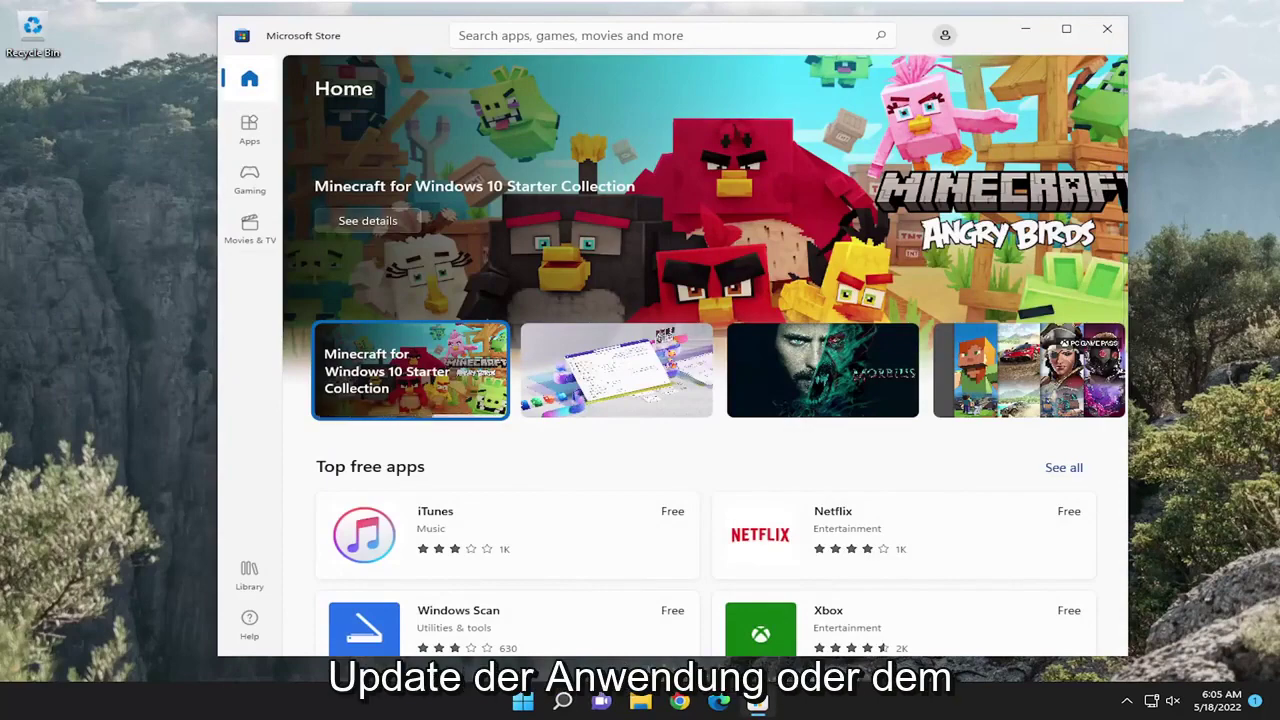
{"action": "left_click", "coordinate": [1107, 29]}
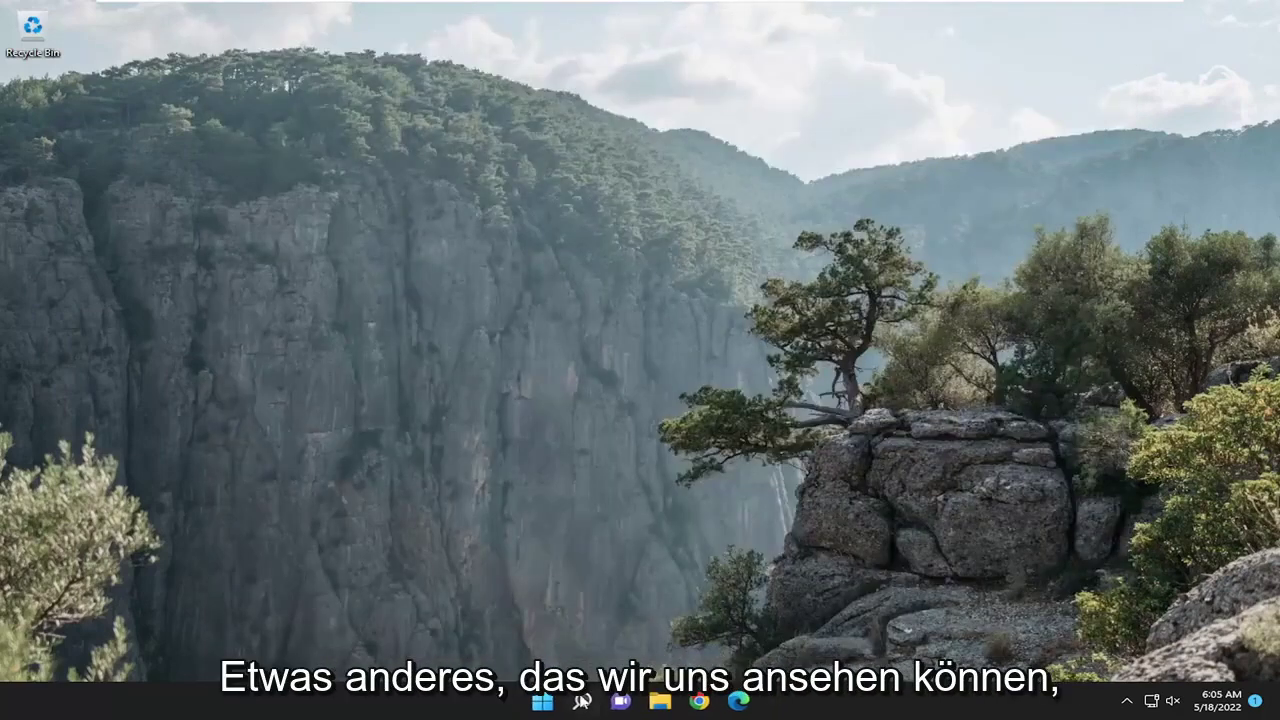
Step: Search Windows for "troubleshoot", open Troubleshoot settings and go to Other troubleshooters
{"action": "left_click", "coordinate": [581, 701]}
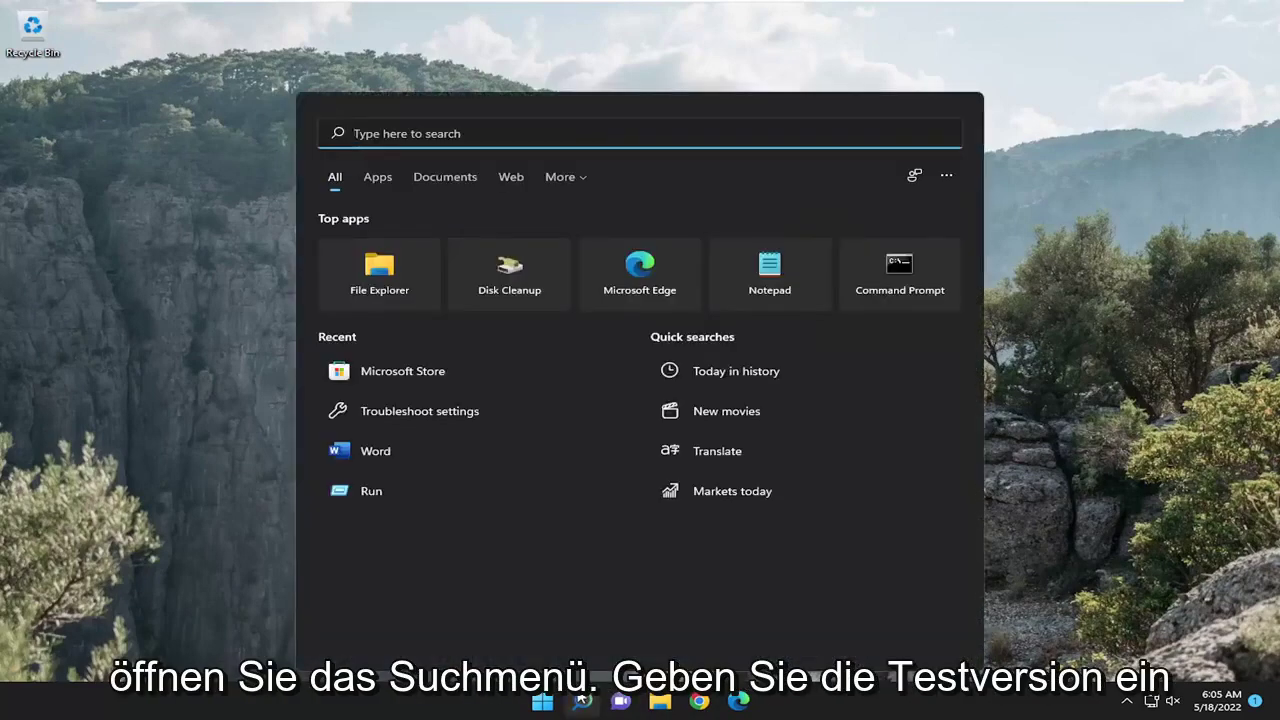
{"action": "type", "text": "trouble"}
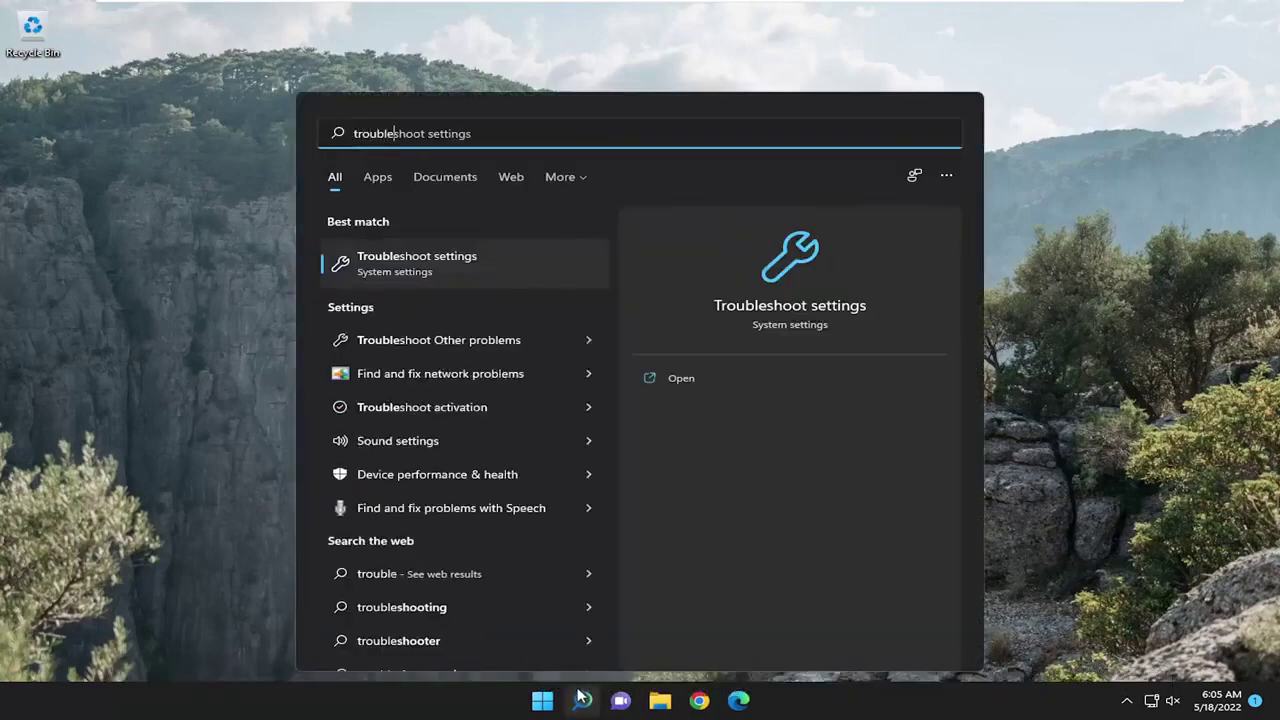
{"action": "type", "text": "shoot"}
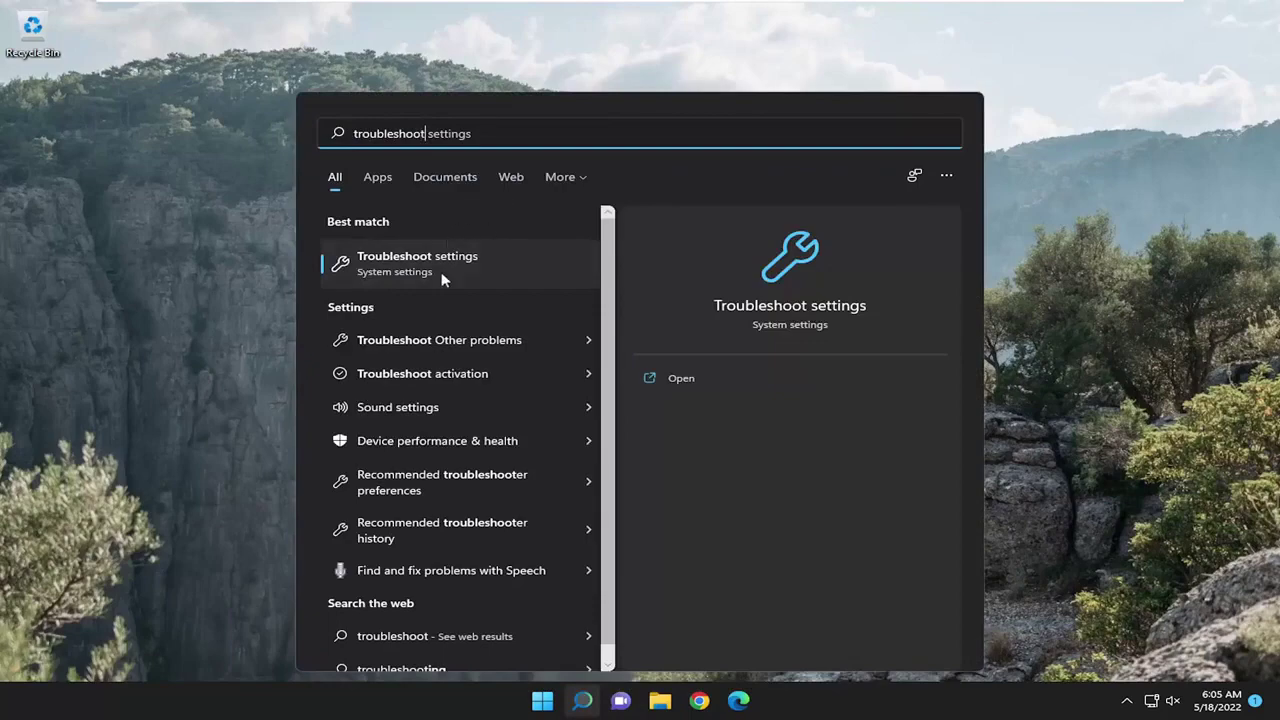
{"action": "left_click", "coordinate": [445, 271]}
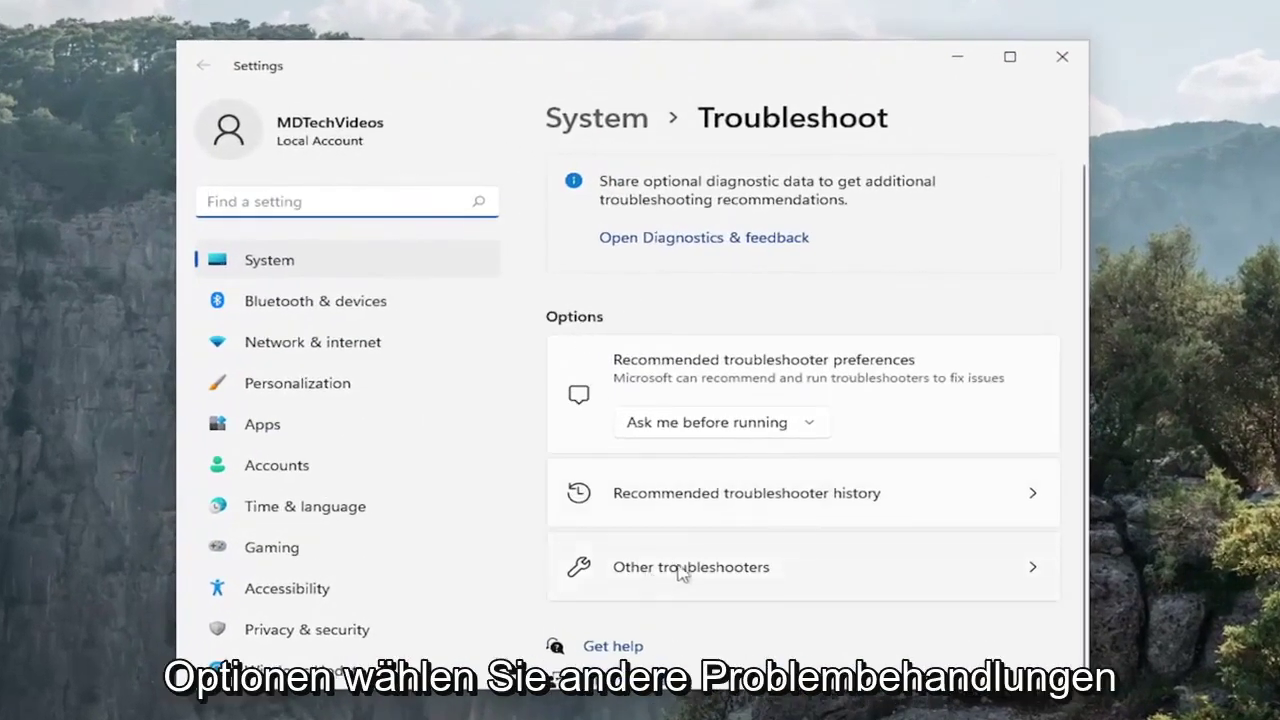
{"action": "left_click", "coordinate": [684, 569]}
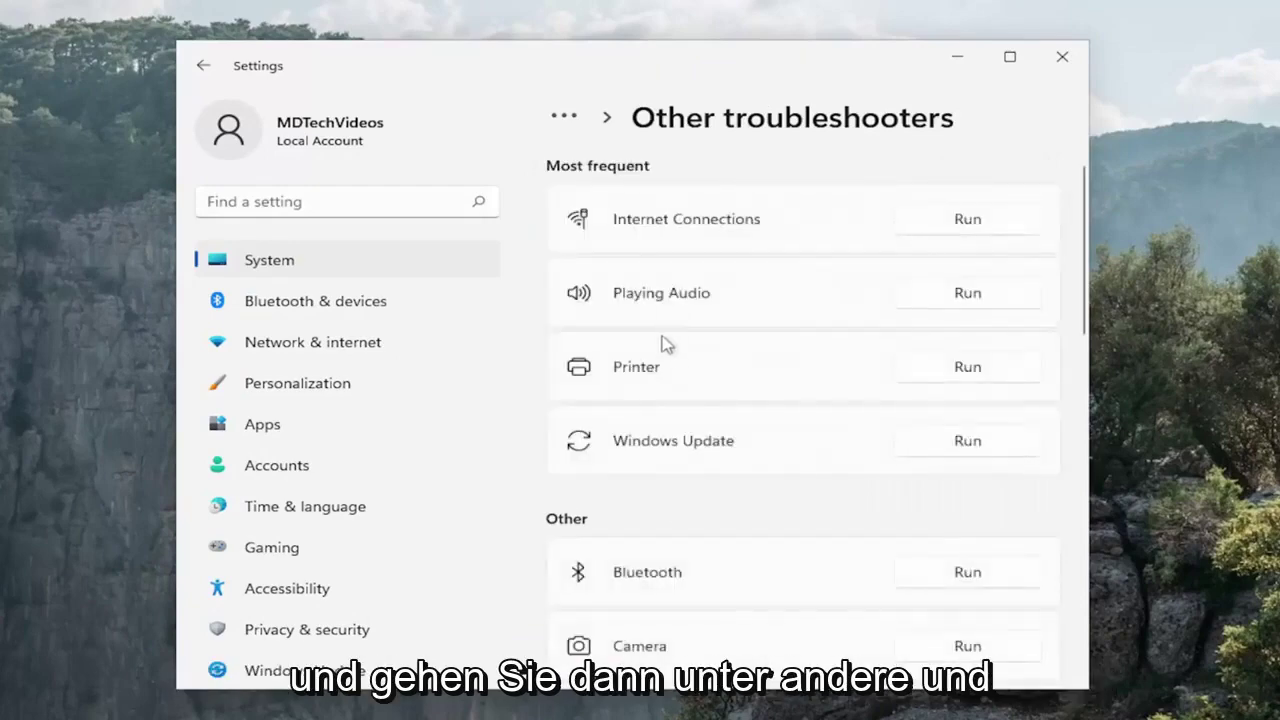
Step: Run the Windows Store Apps troubleshooter, skip the Microsoft account sign-in suggestion, and close the troubleshooter
{"action": "scroll", "coordinate": [686, 440], "scroll_direction": "down", "scroll_amount": 5}
{"action": "scroll", "coordinate": [648, 395], "scroll_direction": "down", "scroll_amount": 5}
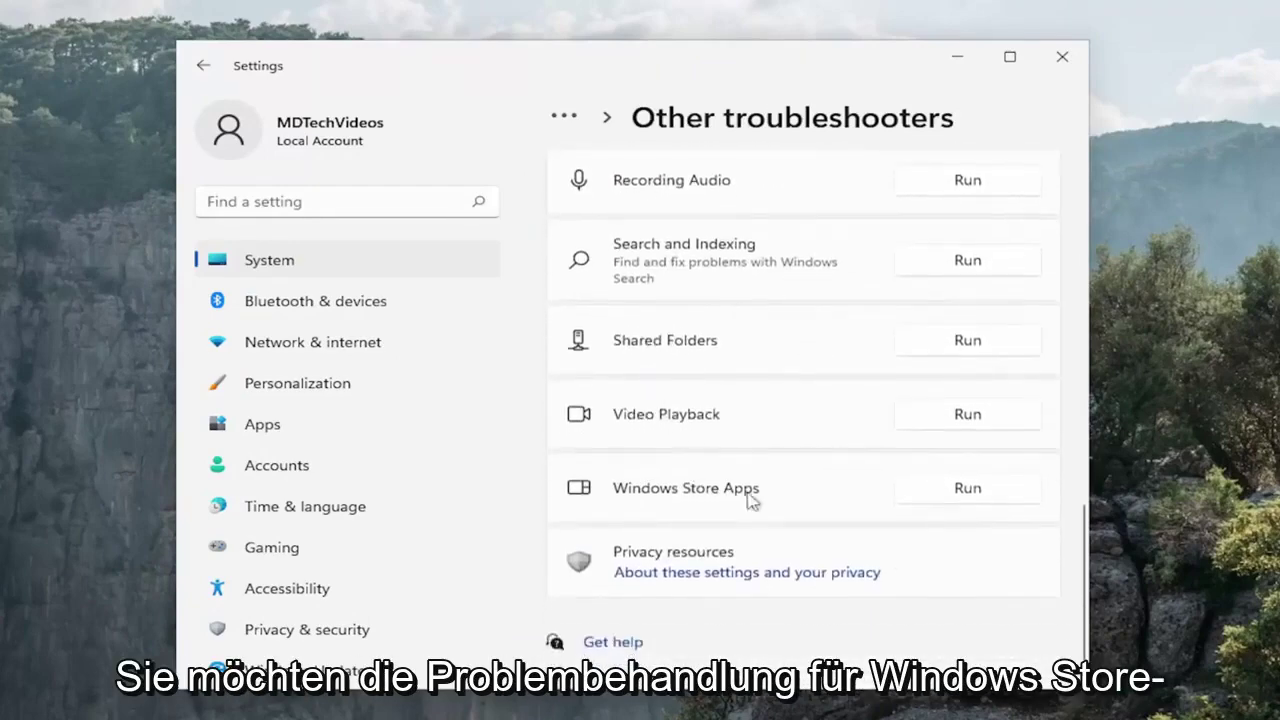
{"action": "left_click", "coordinate": [966, 492]}
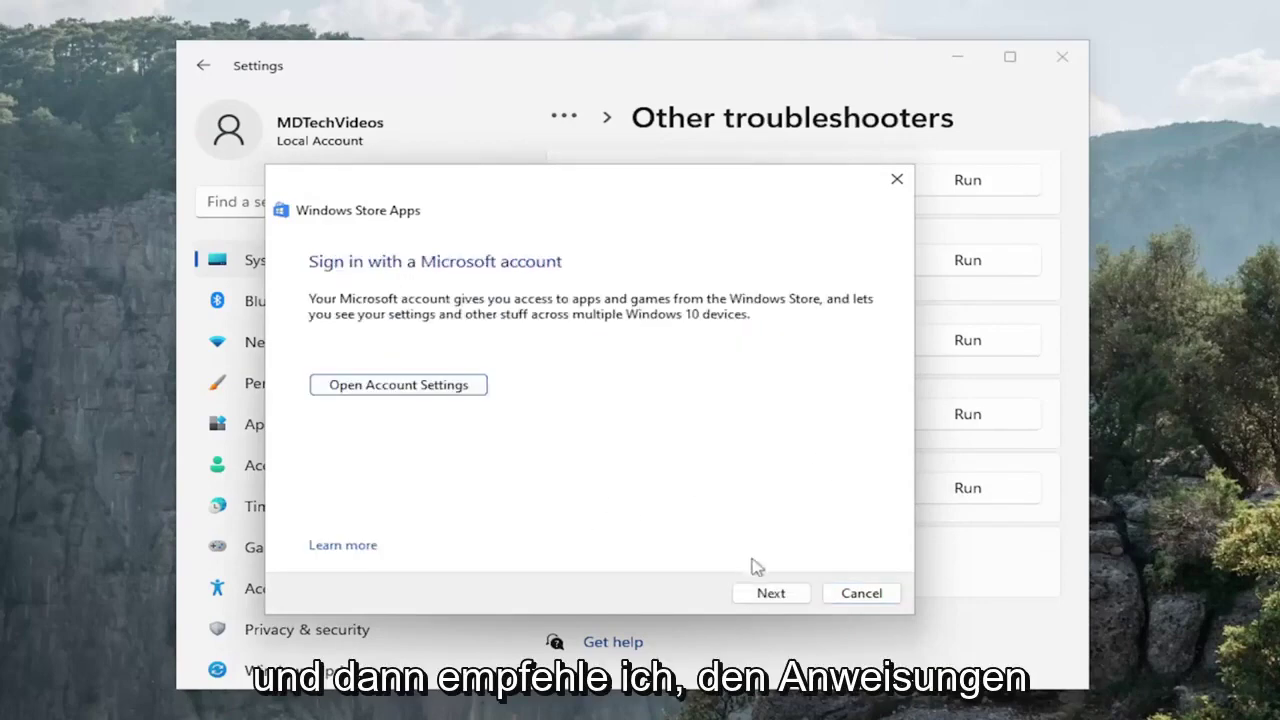
{"action": "left_click", "coordinate": [768, 598]}
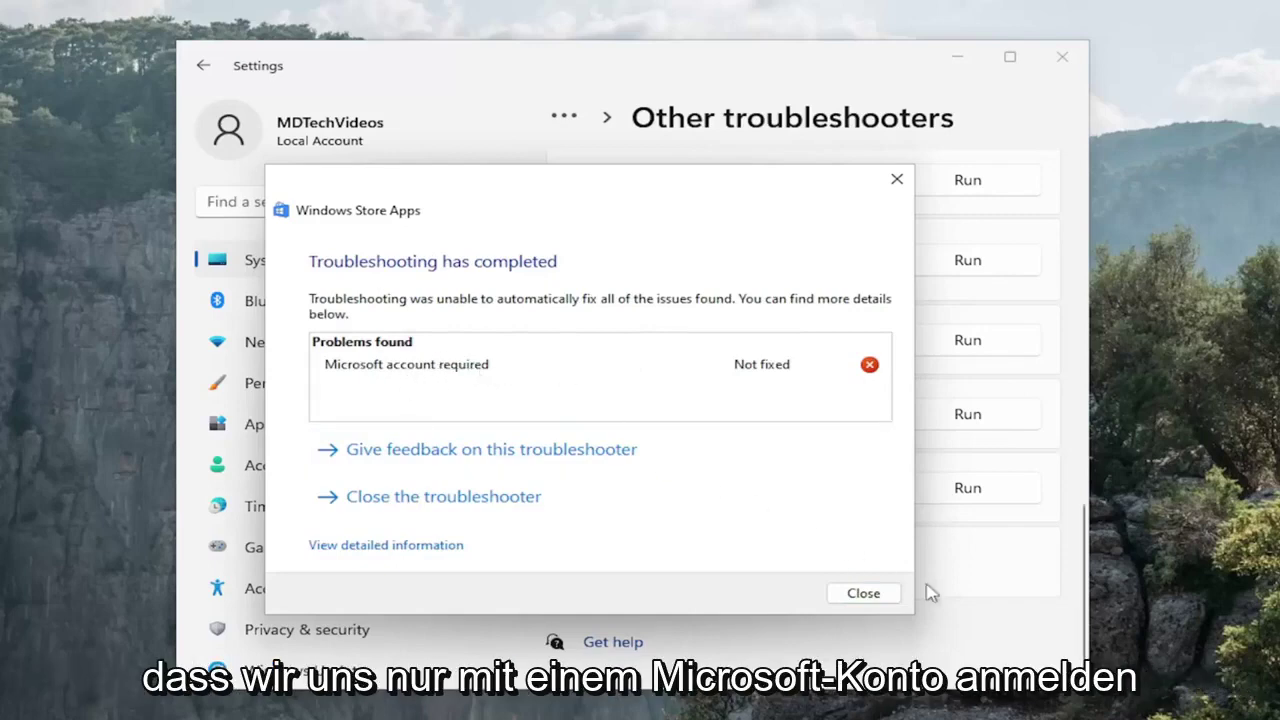
{"action": "left_click", "coordinate": [866, 594]}
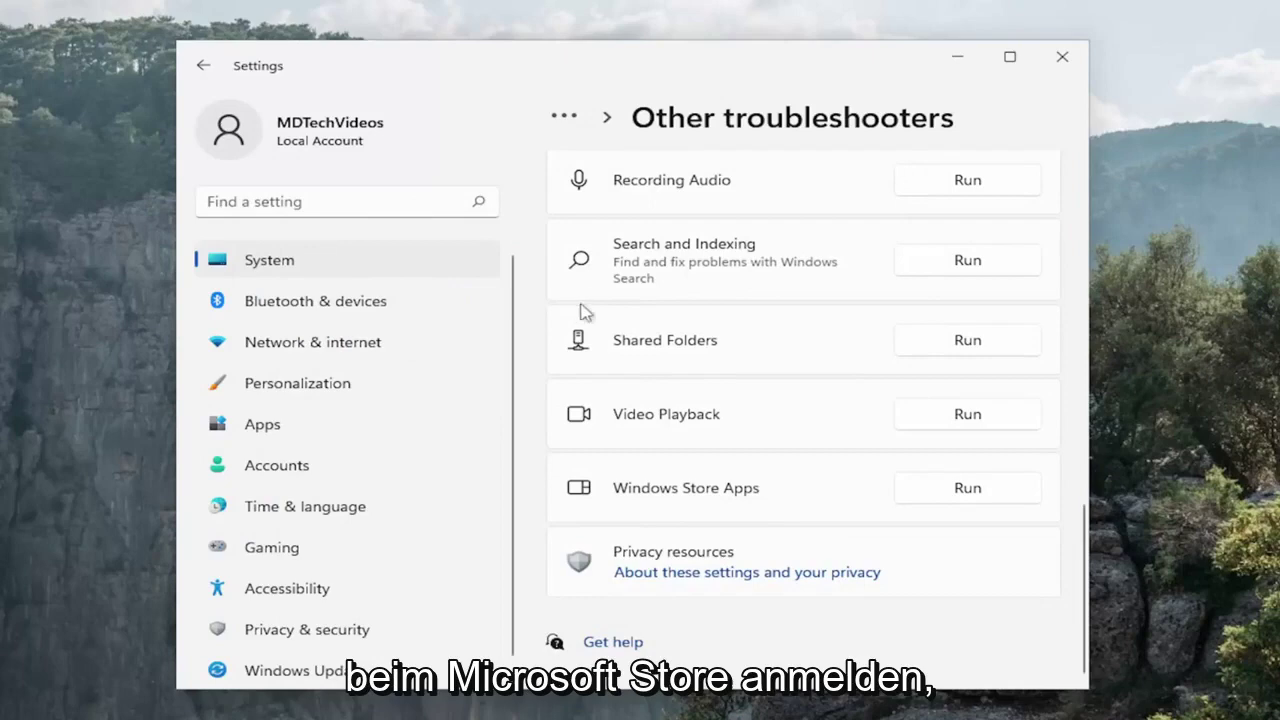
Step: Find Microsoft Store in the installed apps by searching for "store" and open its advanced options
{"action": "left_click", "coordinate": [262, 424]}
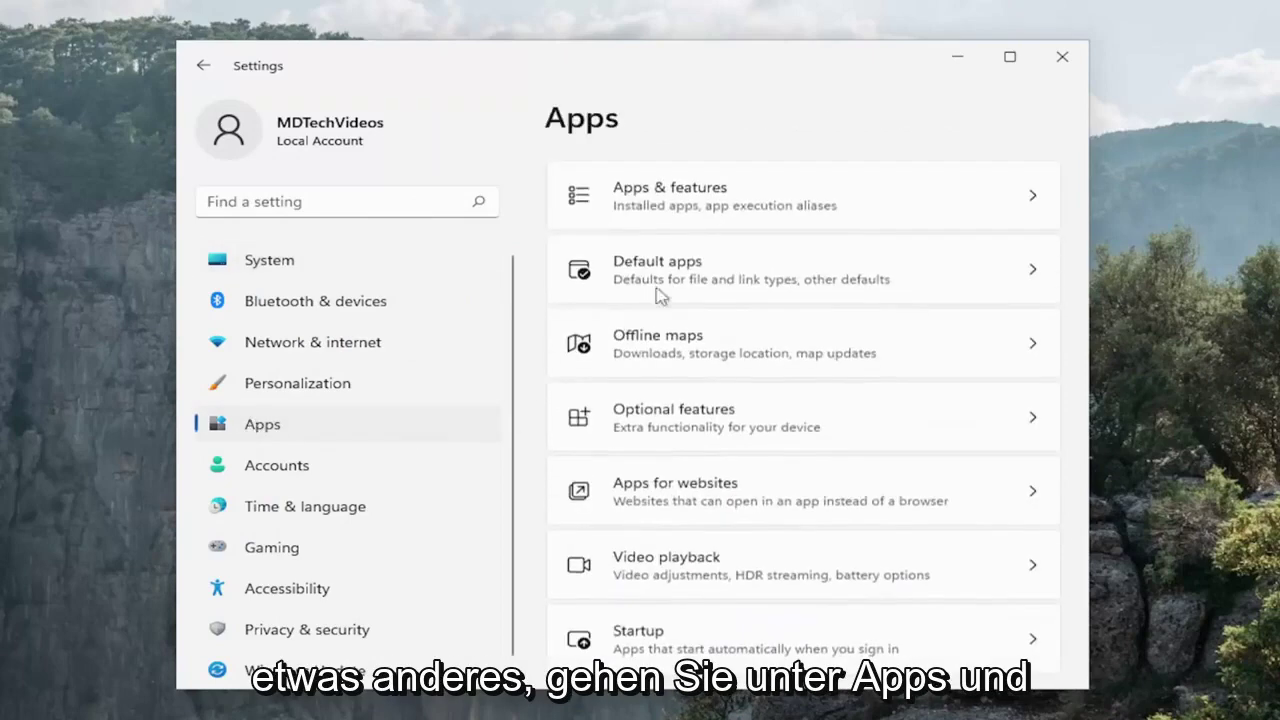
{"action": "left_click", "coordinate": [697, 207]}
{"action": "left_click", "coordinate": [600, 455]}
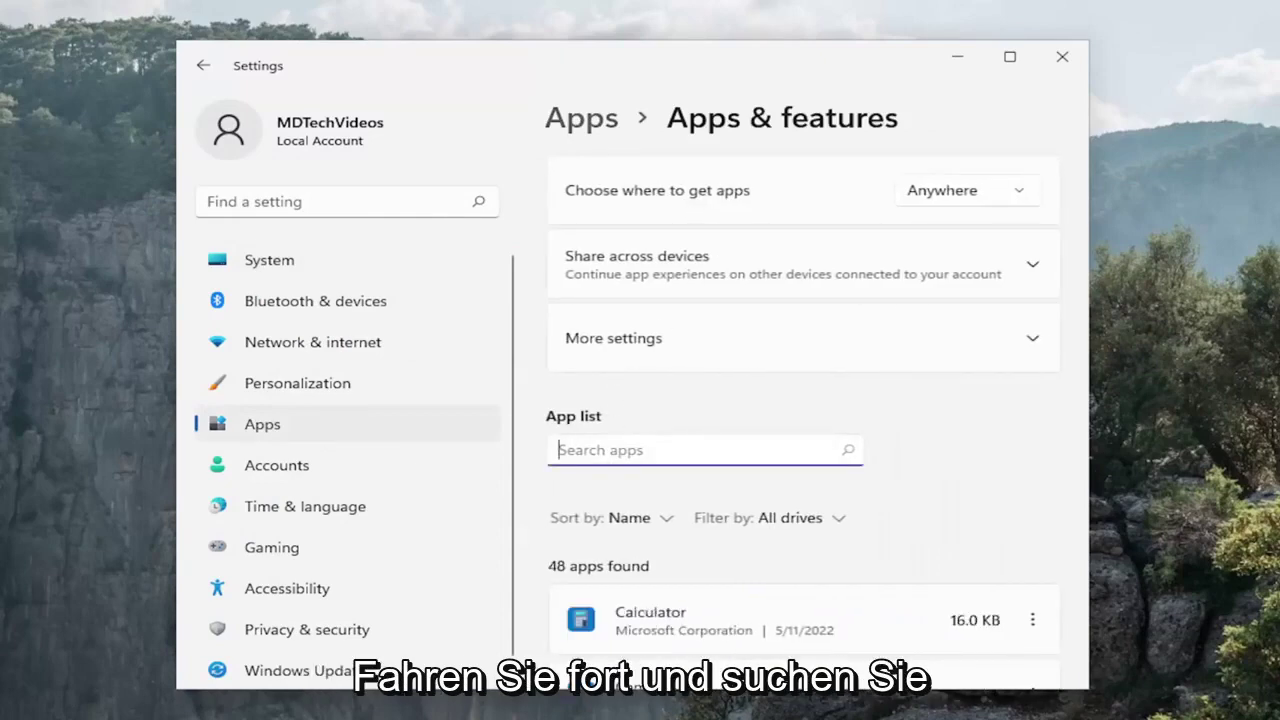
{"action": "type", "text": "store"}
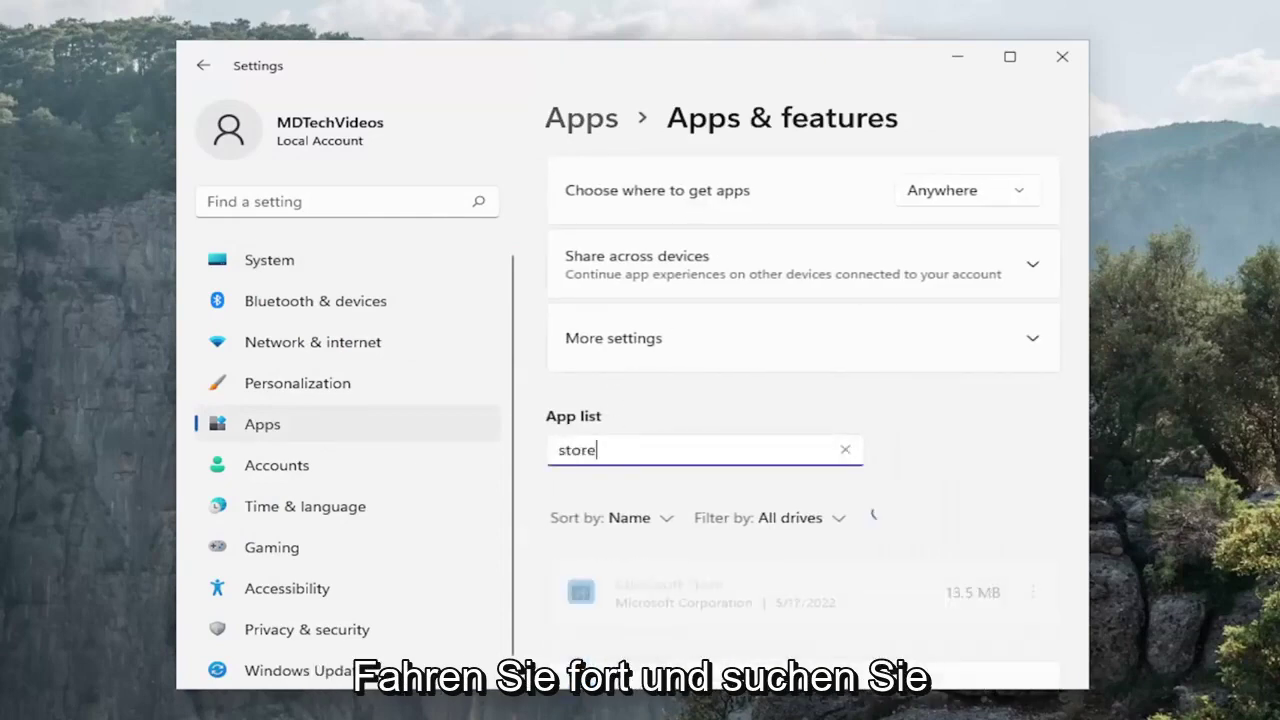
{"action": "scroll", "coordinate": [803, 420], "scroll_direction": "down", "scroll_amount": 2}
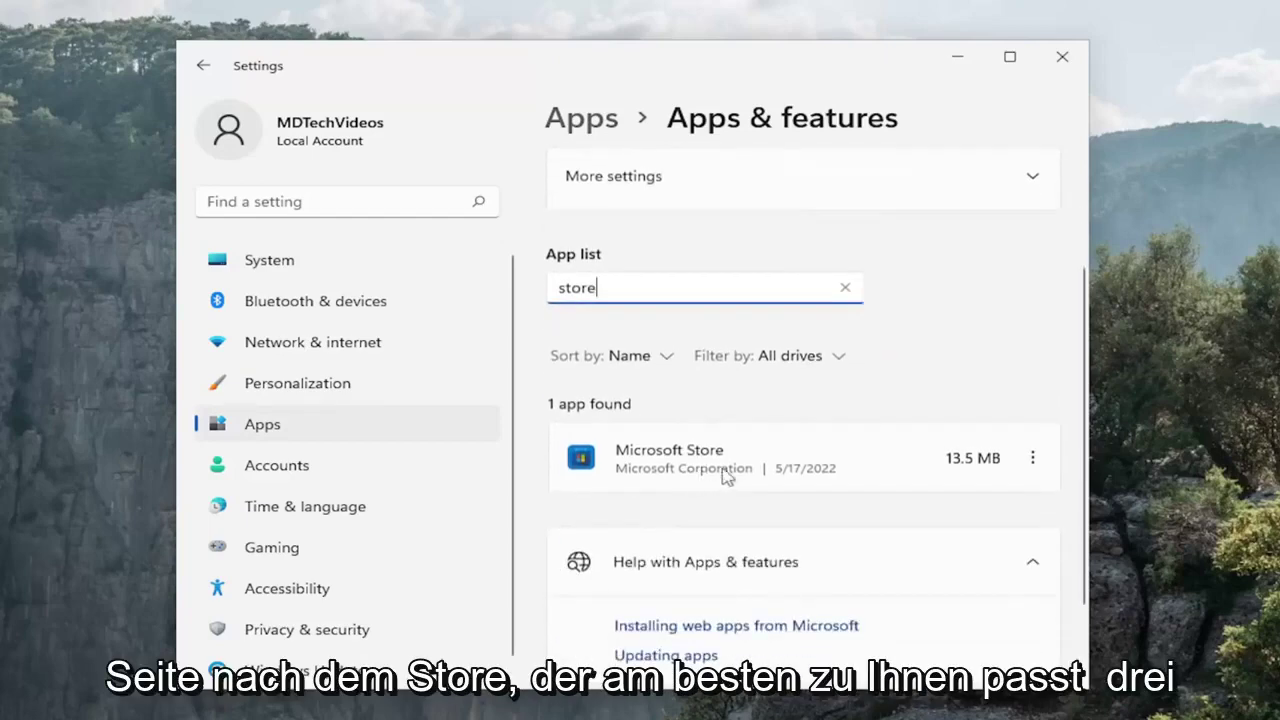
{"action": "left_click", "coordinate": [1035, 459]}
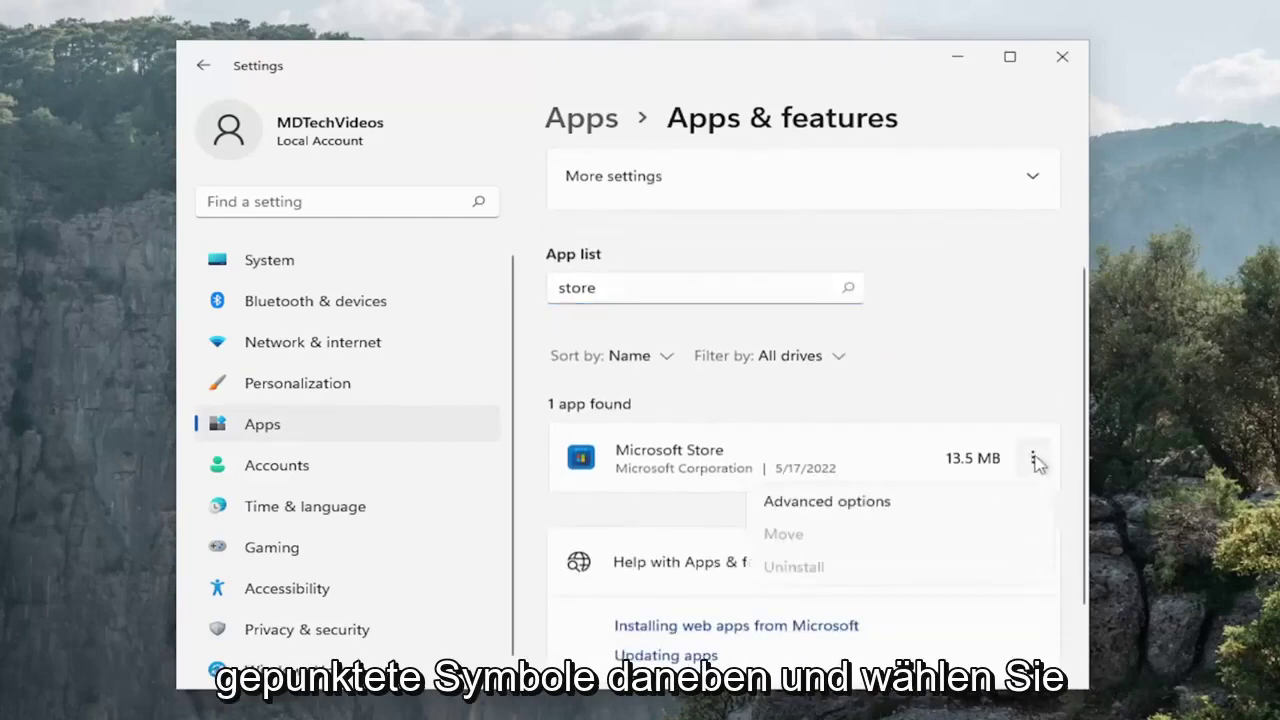
{"action": "left_click", "coordinate": [810, 503]}
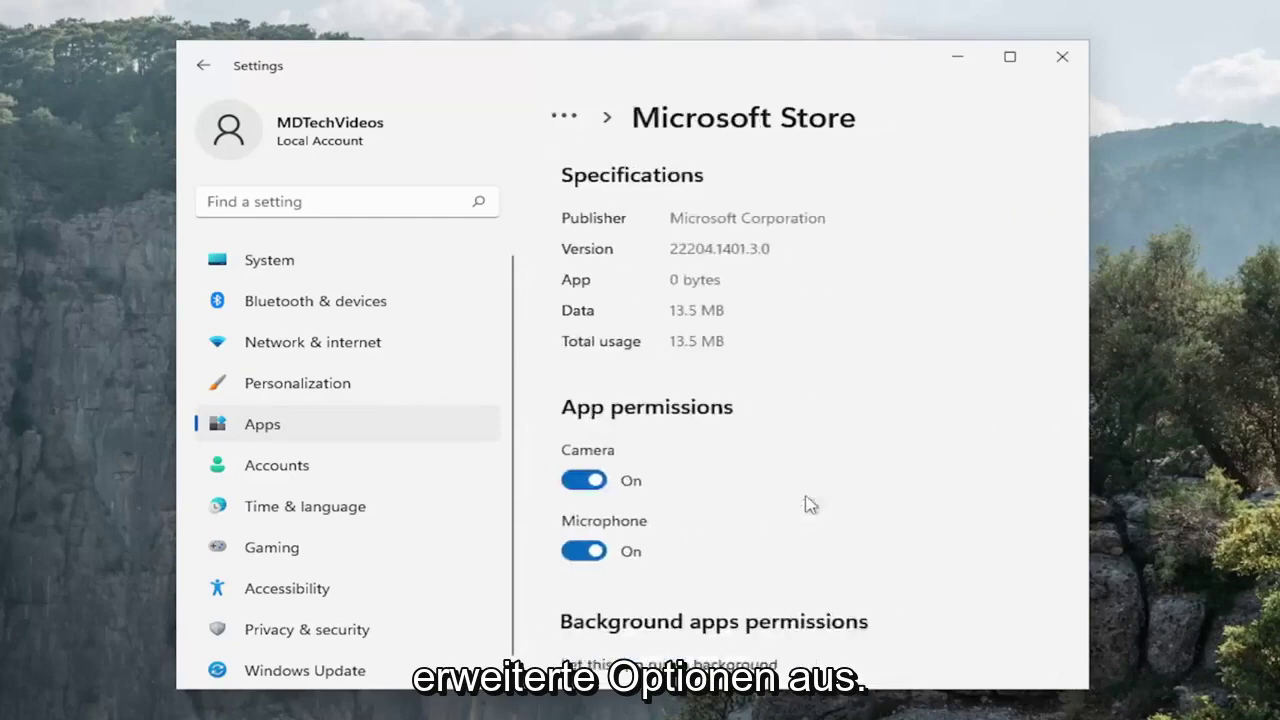
Step: Repair the Microsoft Store app, reset it including its app data, and close Settings
{"action": "scroll", "coordinate": [783, 477], "scroll_direction": "down", "scroll_amount": 5}
{"action": "scroll", "coordinate": [755, 433], "scroll_direction": "down", "scroll_amount": 4}
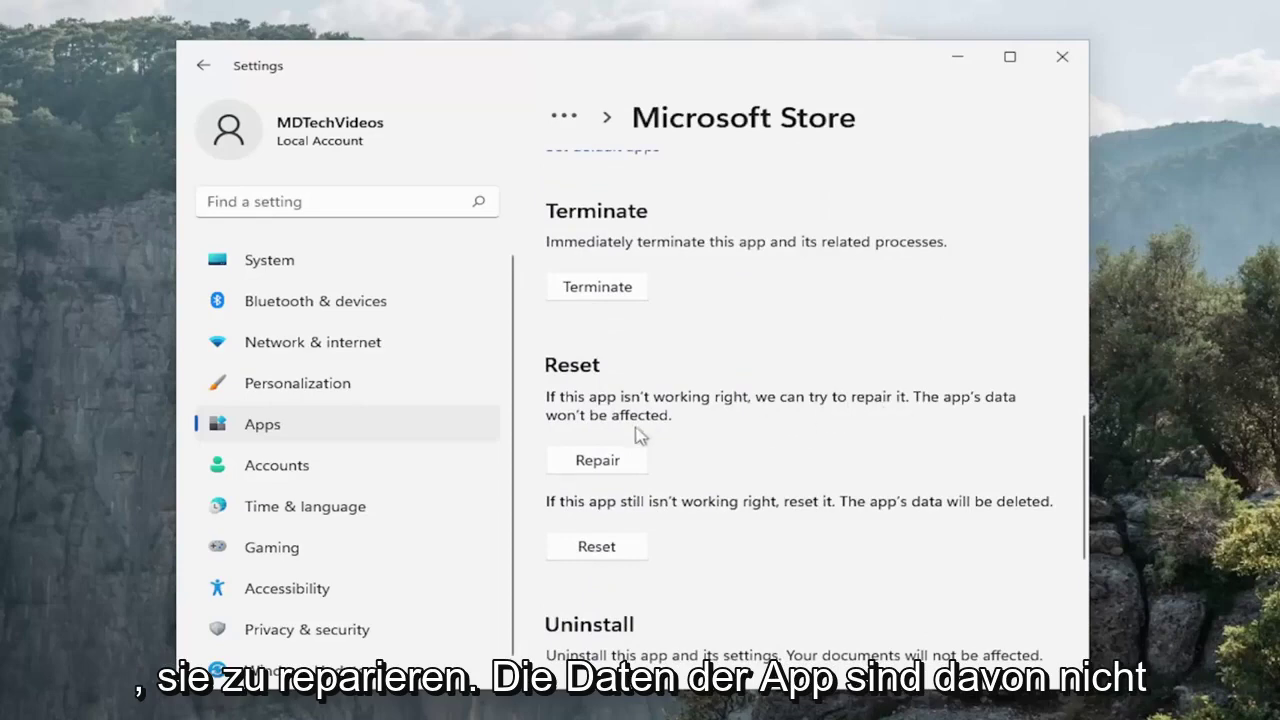
{"action": "left_click", "coordinate": [606, 462]}
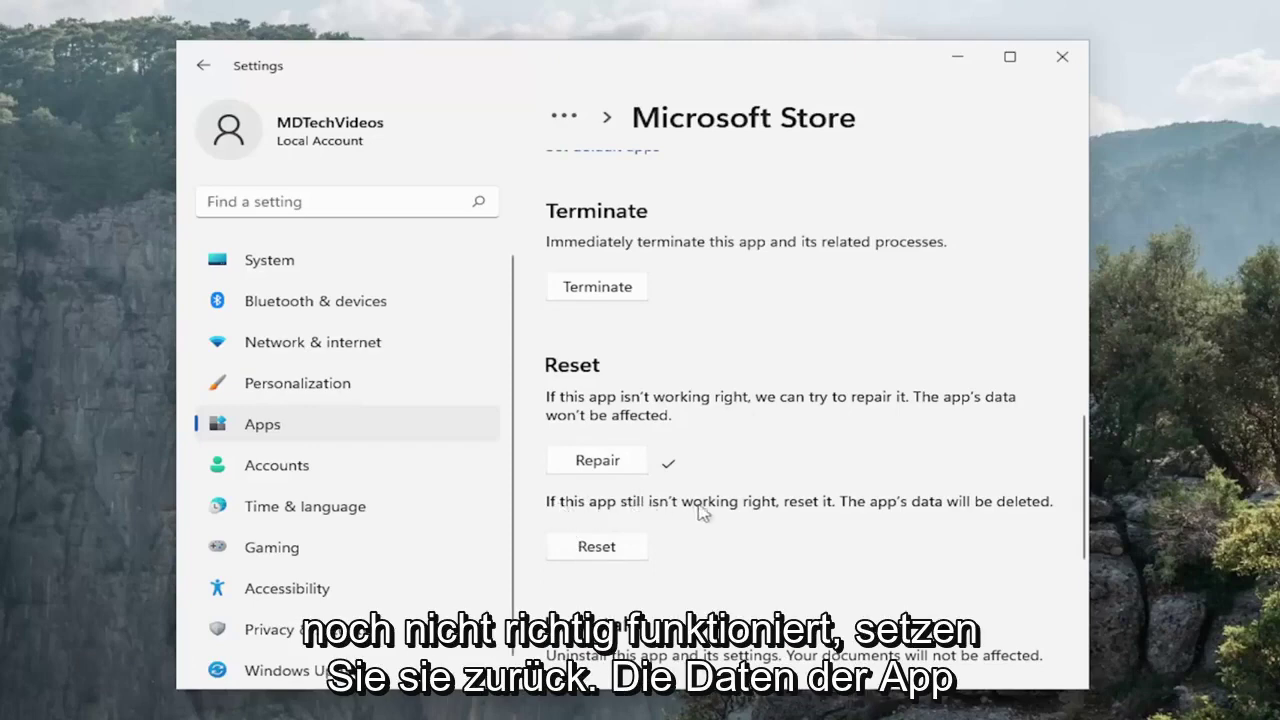
{"action": "left_click", "coordinate": [597, 547]}
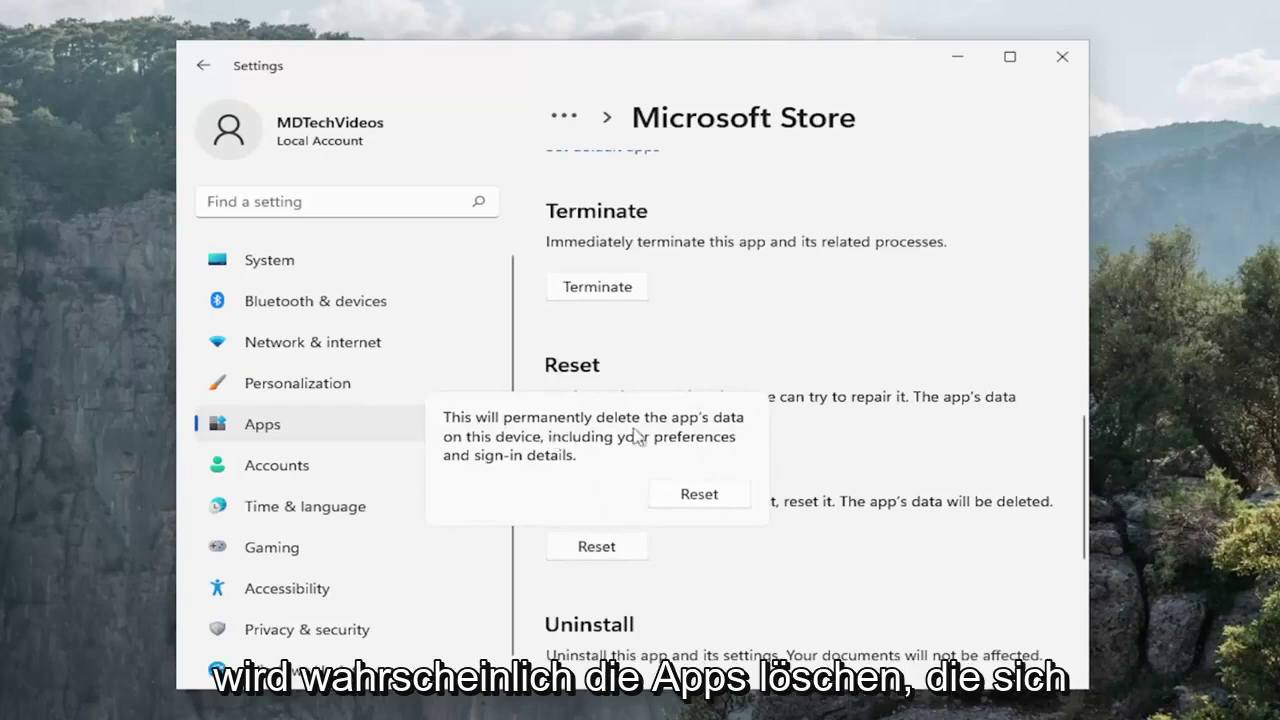
{"action": "left_click", "coordinate": [690, 494]}
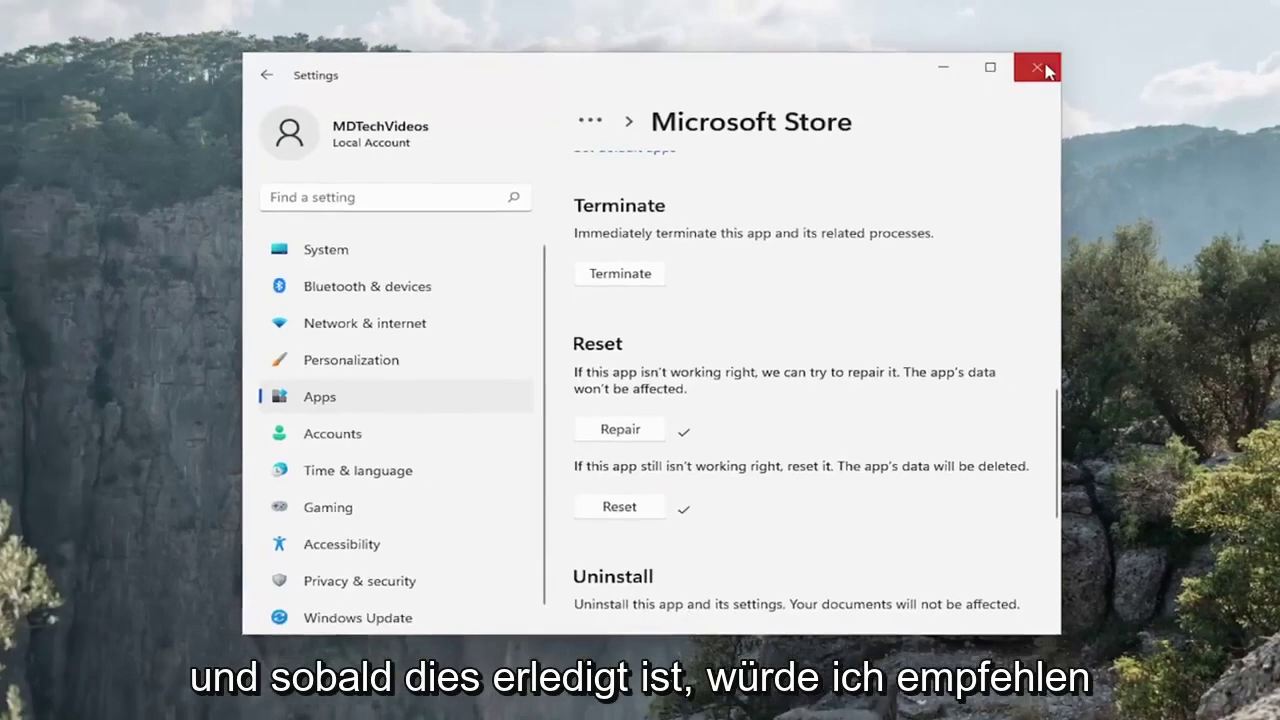
{"action": "left_click", "coordinate": [1040, 68]}
Step: Restart the computer after repairing and resetting the Microsoft Store app
{"action": "right_click", "coordinate": [541, 701]}
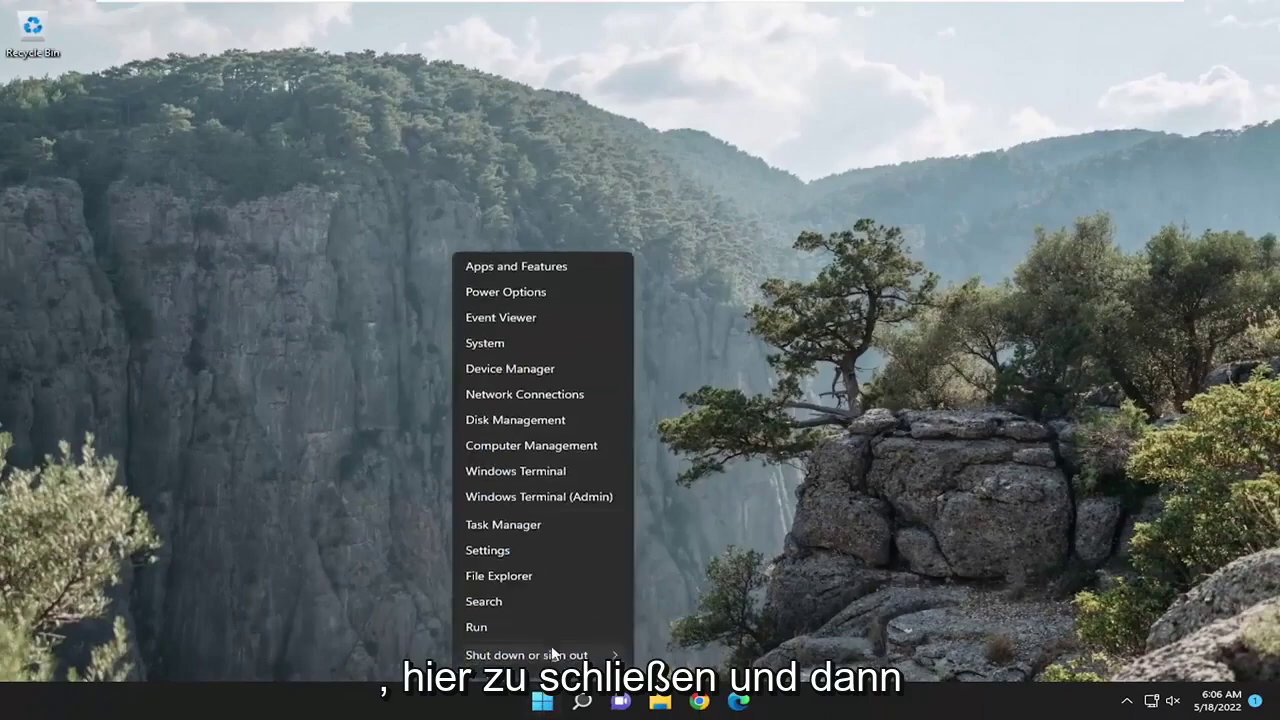
{"action": "mouse_move", "coordinate": [580, 642]}
{"action": "left_click", "coordinate": [663, 665]}
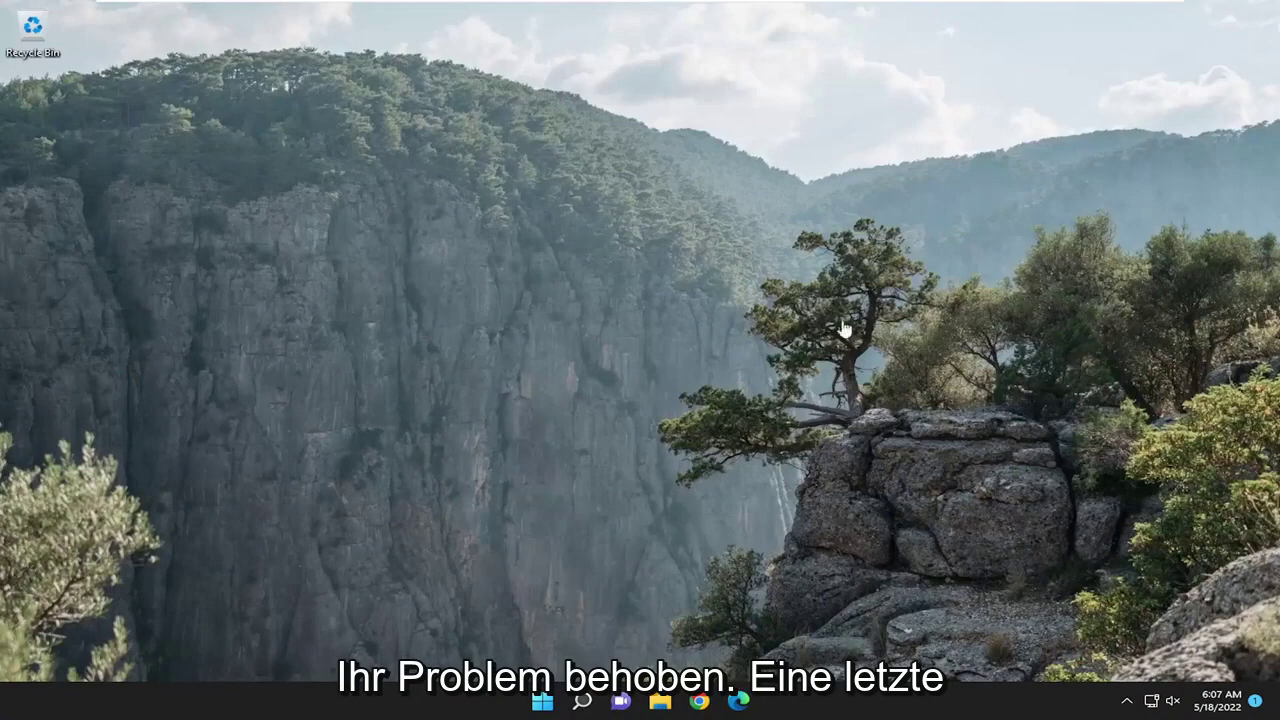
Step: Search for "cmd", open Command Prompt as administrator with User Account Control approval, and reposition its window
{"action": "left_click", "coordinate": [581, 702]}
{"action": "type", "text": "cm"}
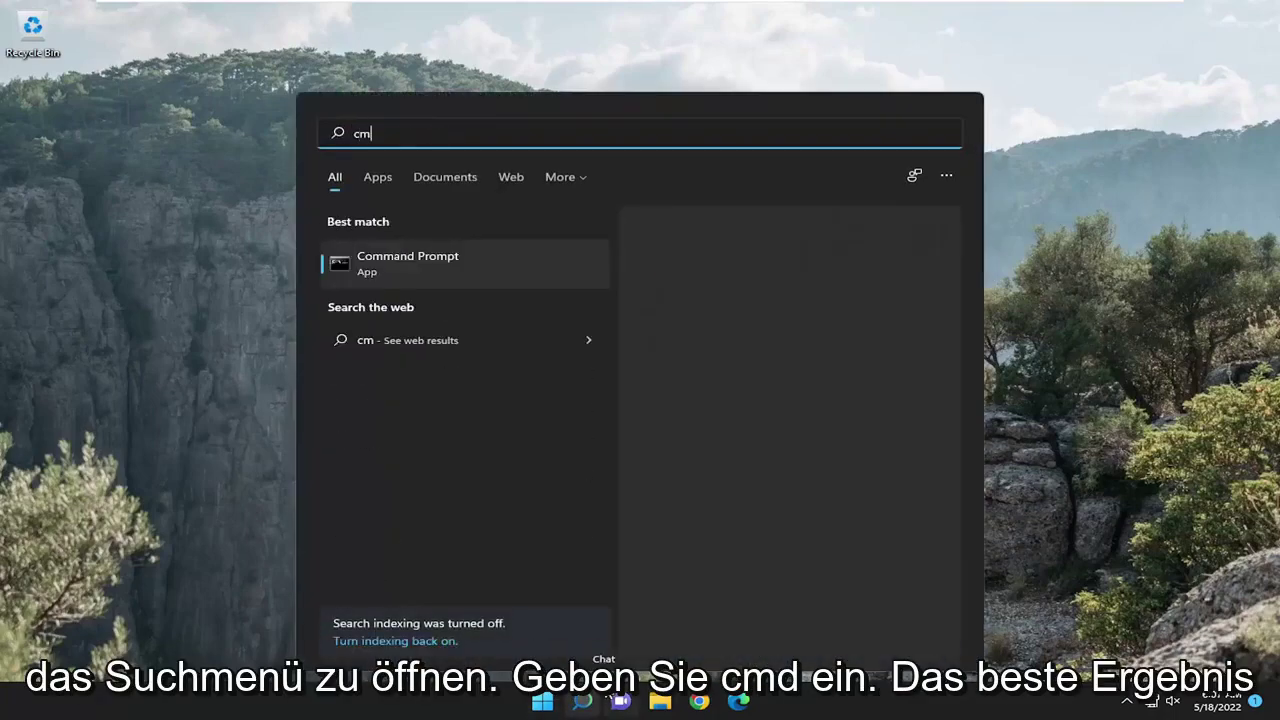
{"action": "type", "text": "d"}
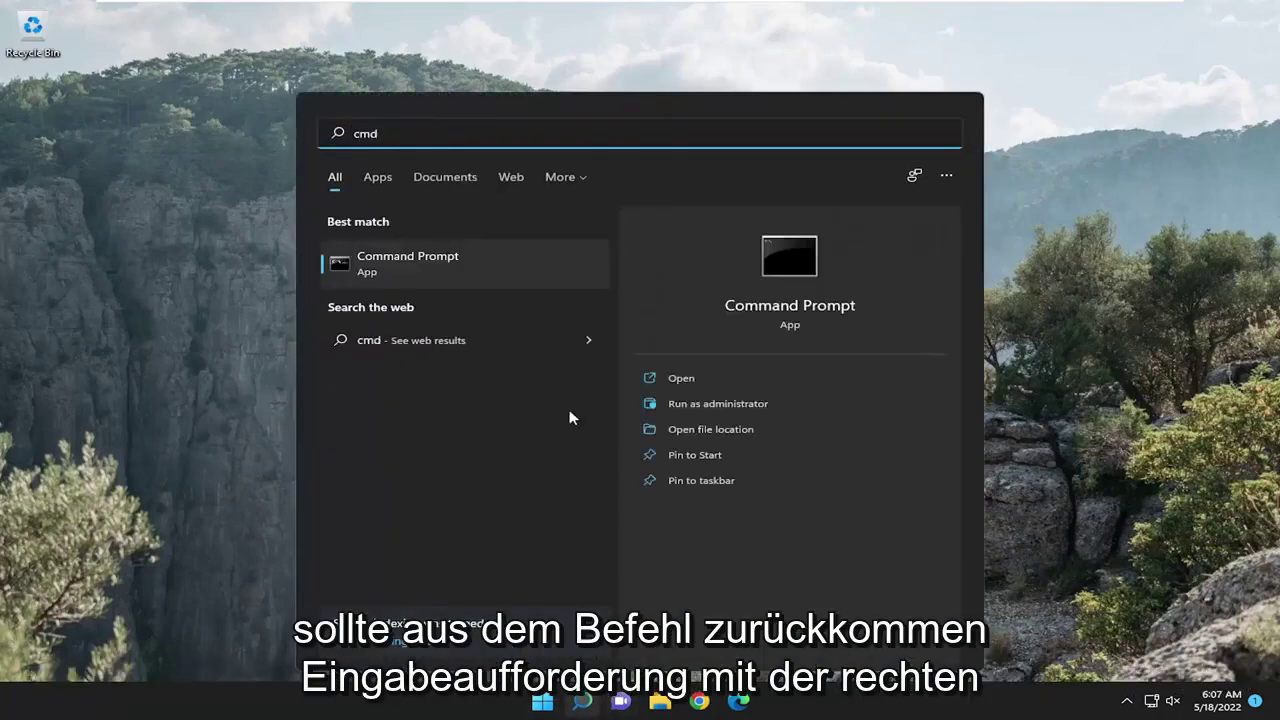
{"action": "right_click", "coordinate": [429, 257]}
{"action": "left_click", "coordinate": [497, 277]}
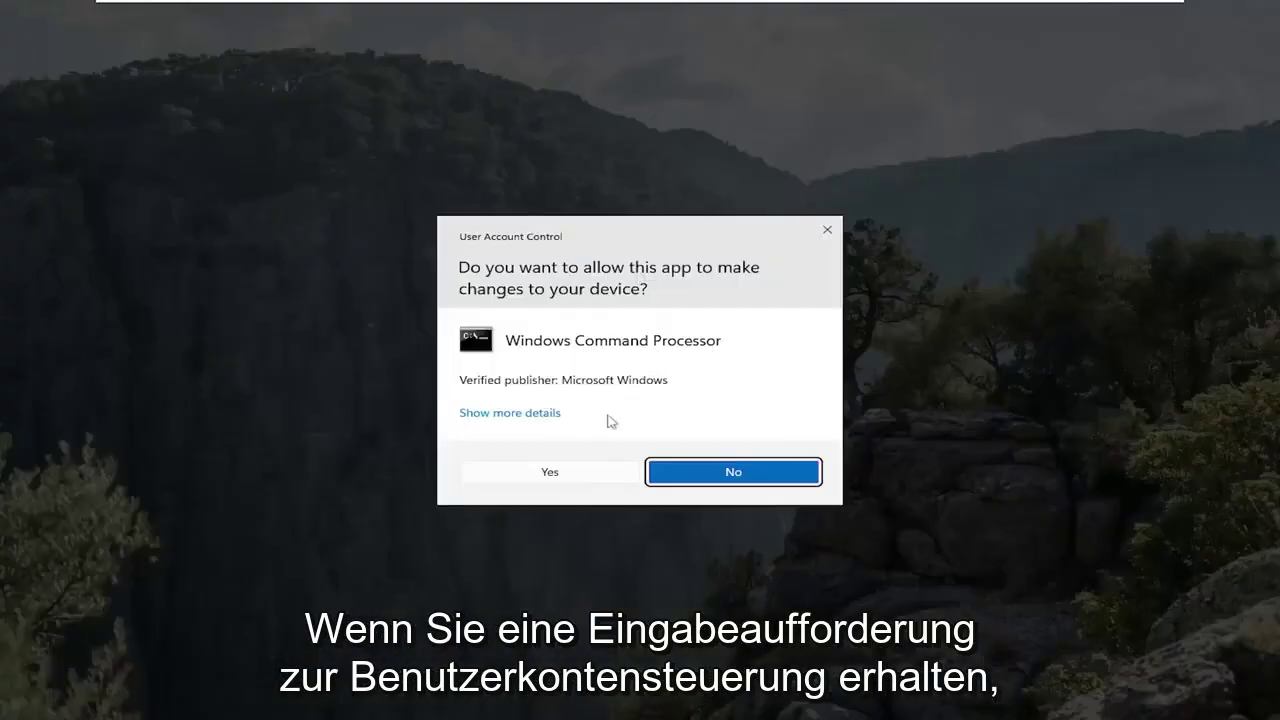
{"action": "left_click", "coordinate": [569, 474]}
{"action": "left_click_drag", "start_coordinate": [481, 46], "coordinate": [686, 131]}
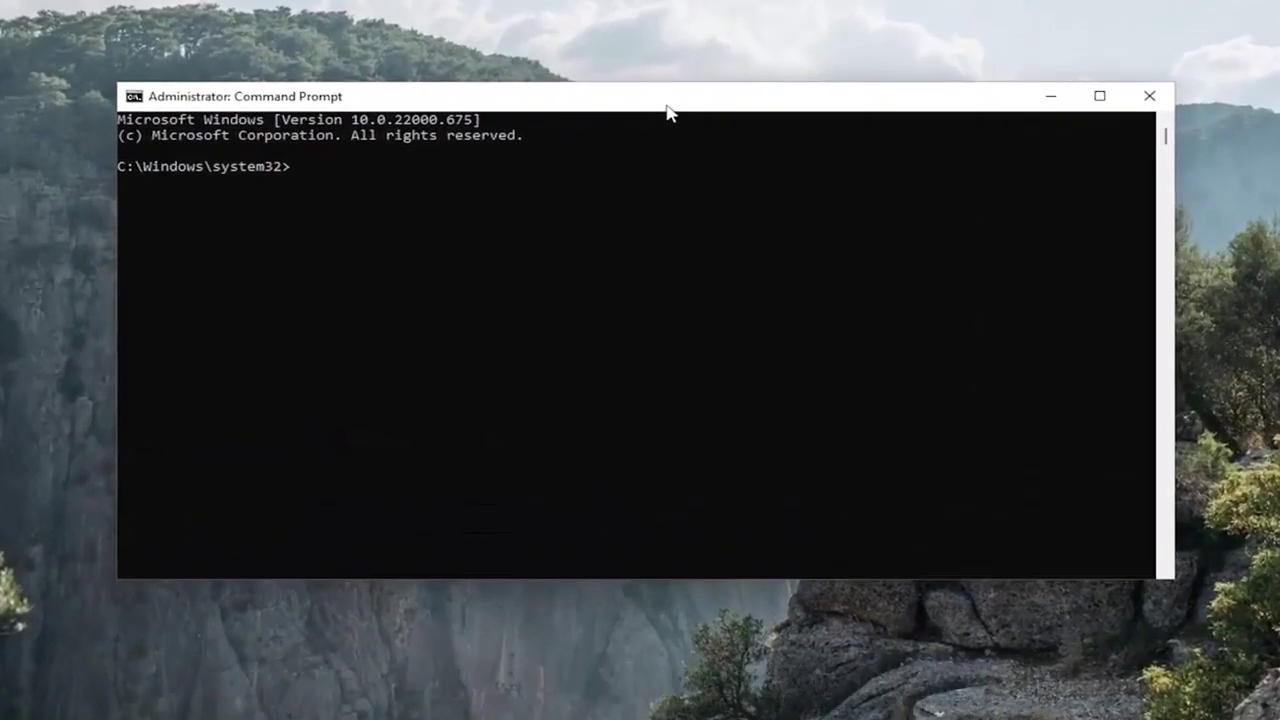
Step: Run the system file scan with sfc /scannow and close Command Prompt once verification completes
{"action": "type", "text": "sfc /scannow"}
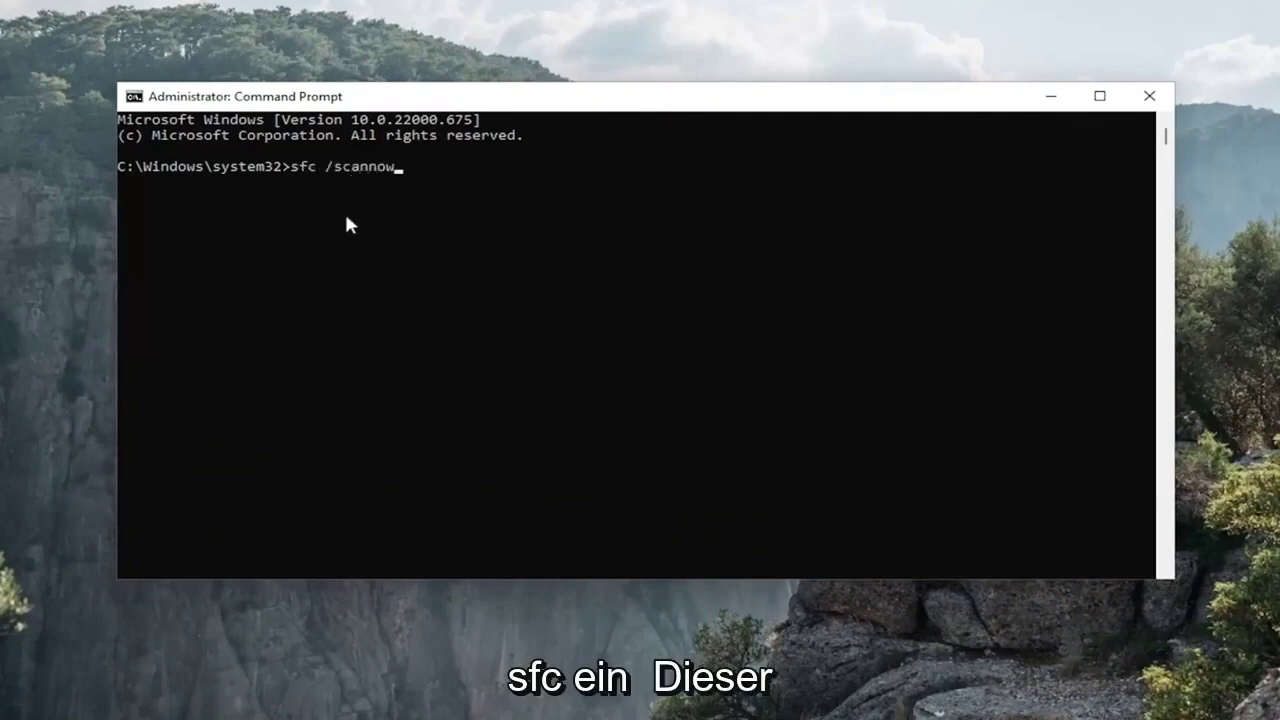
{"action": "key", "text": "Return"}
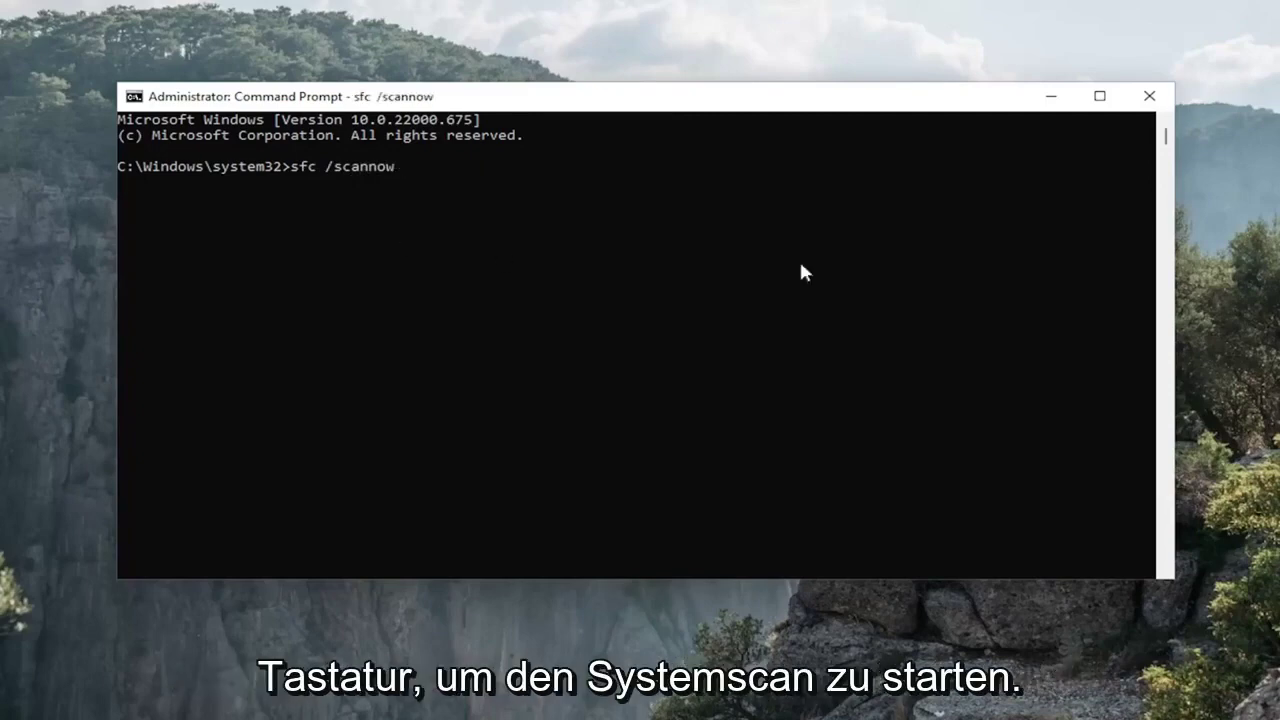
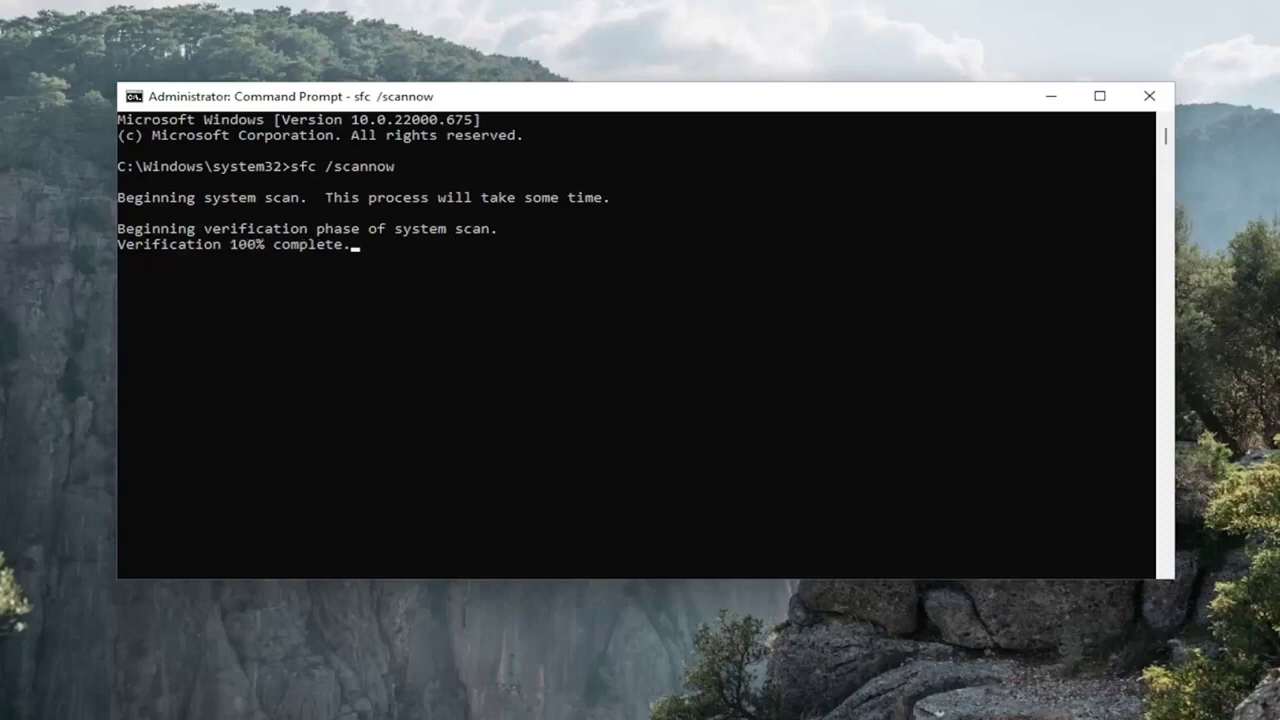
{"action": "left_click", "coordinate": [1149, 96]}
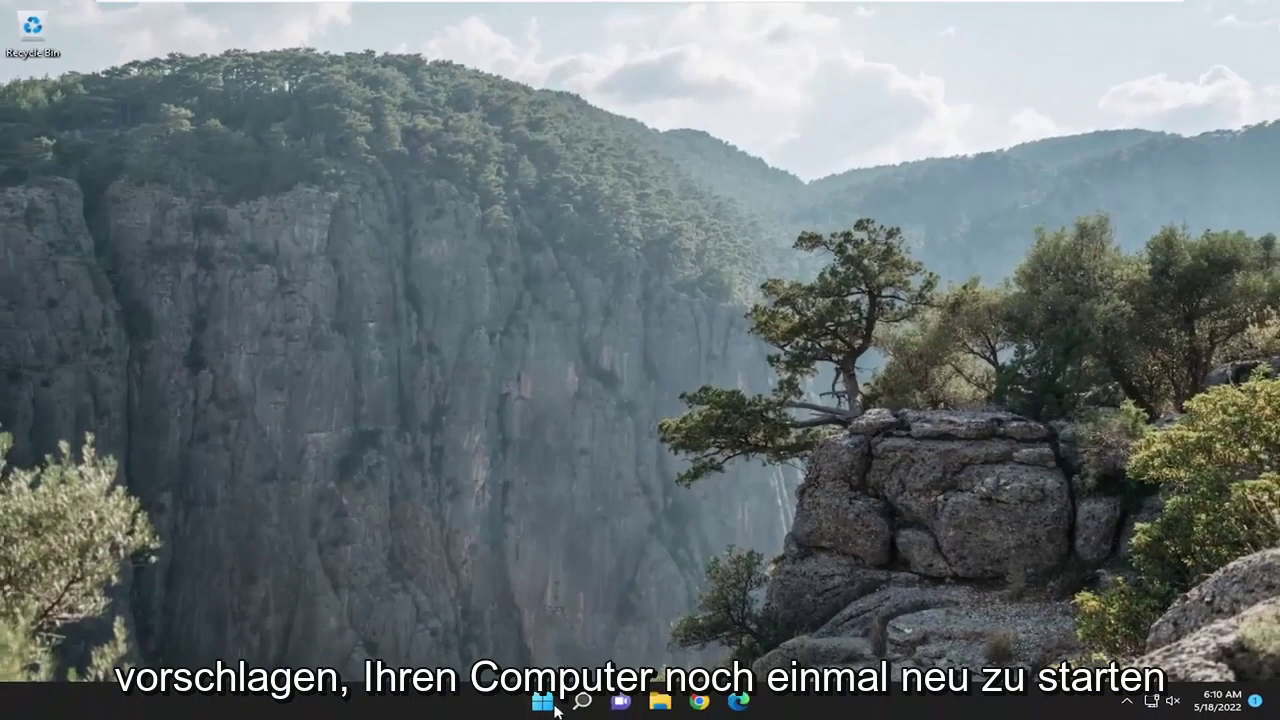
Step: Restart the computer again after the system file scan
{"action": "right_click", "coordinate": [556, 708]}
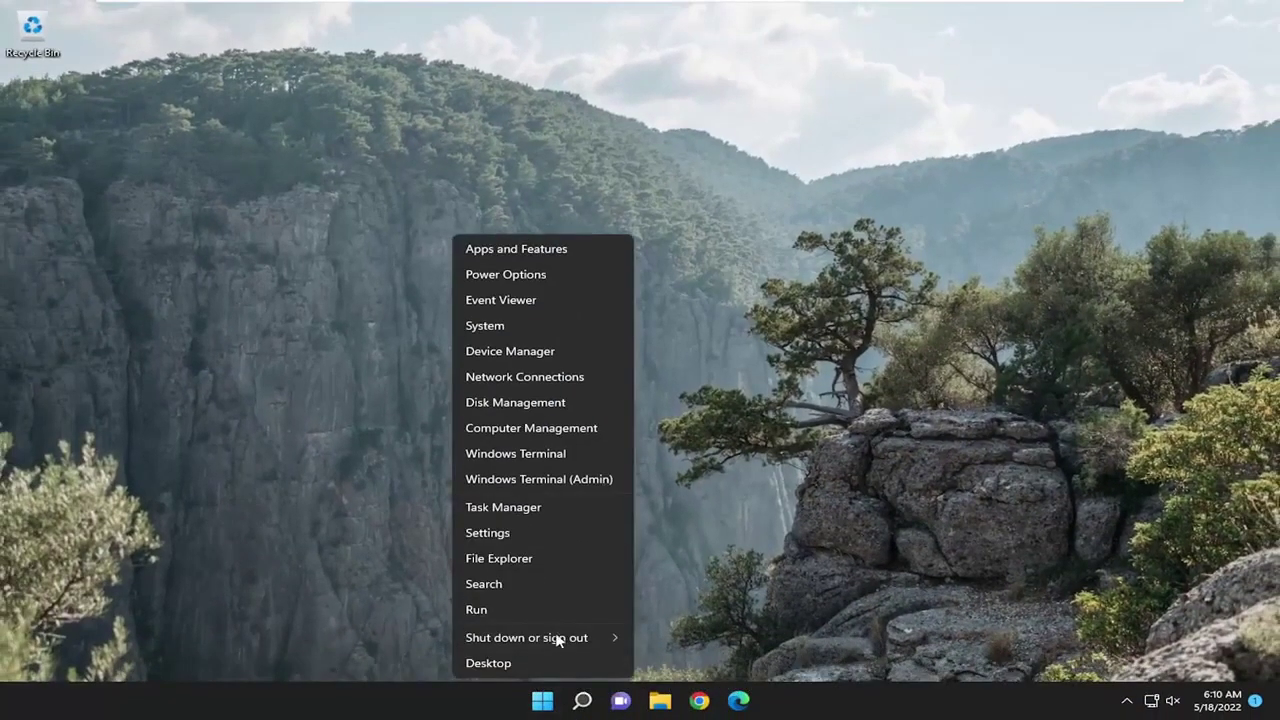
{"action": "mouse_move", "coordinate": [597, 637]}
{"action": "left_click", "coordinate": [665, 665]}
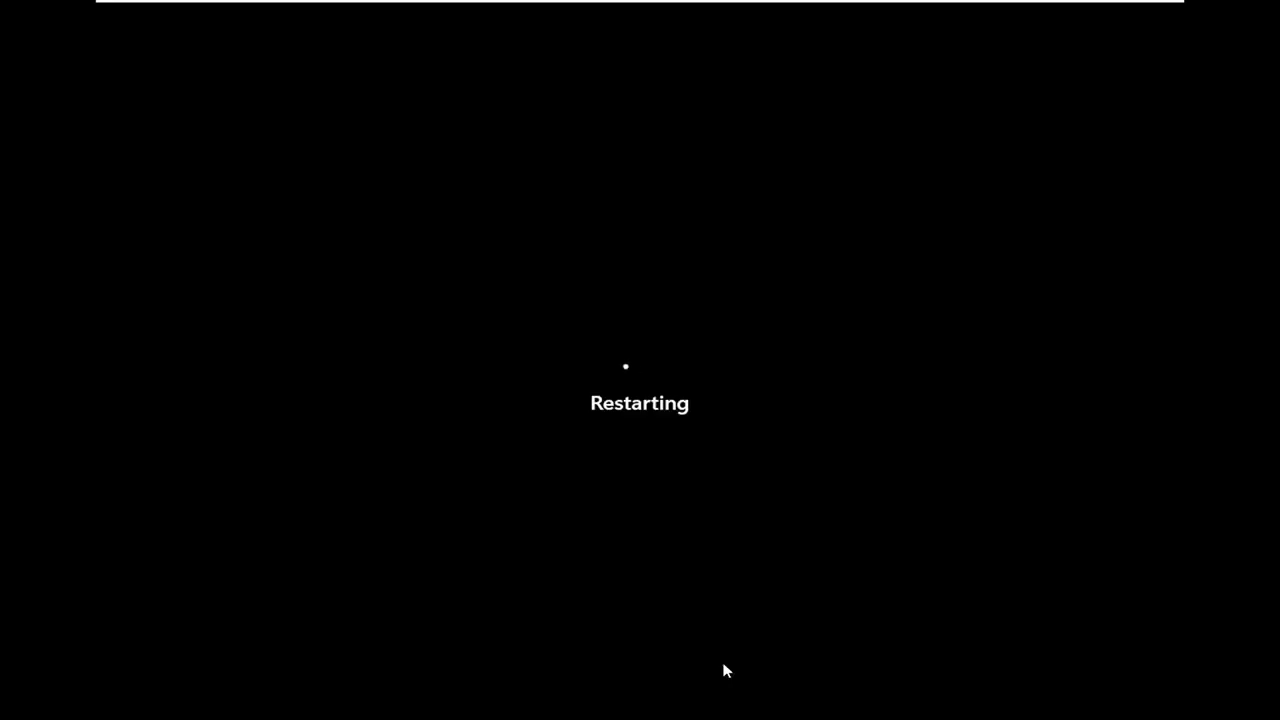